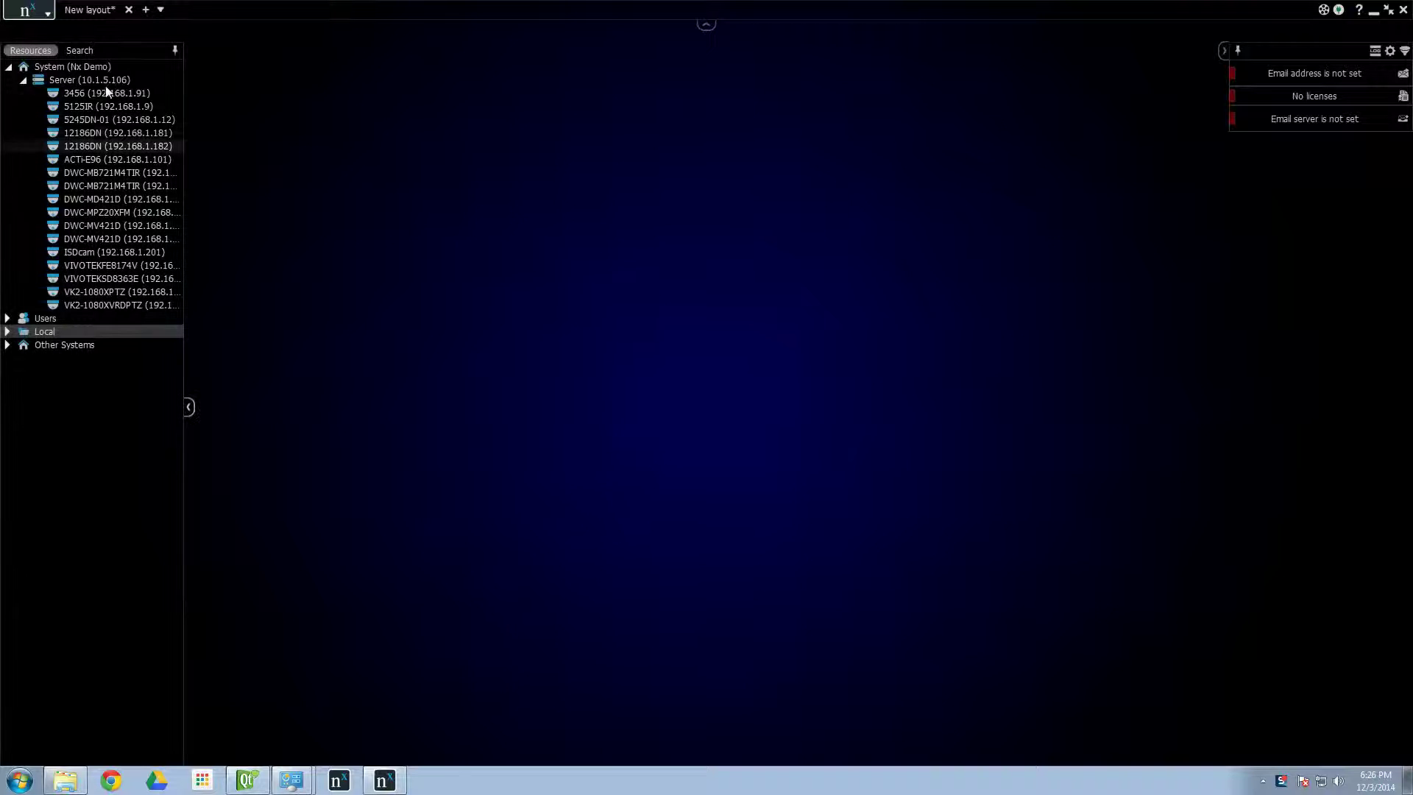
Put camera 3456's live feed on the layout and rename the camera 'IT Room'
mouse_move(103, 93)
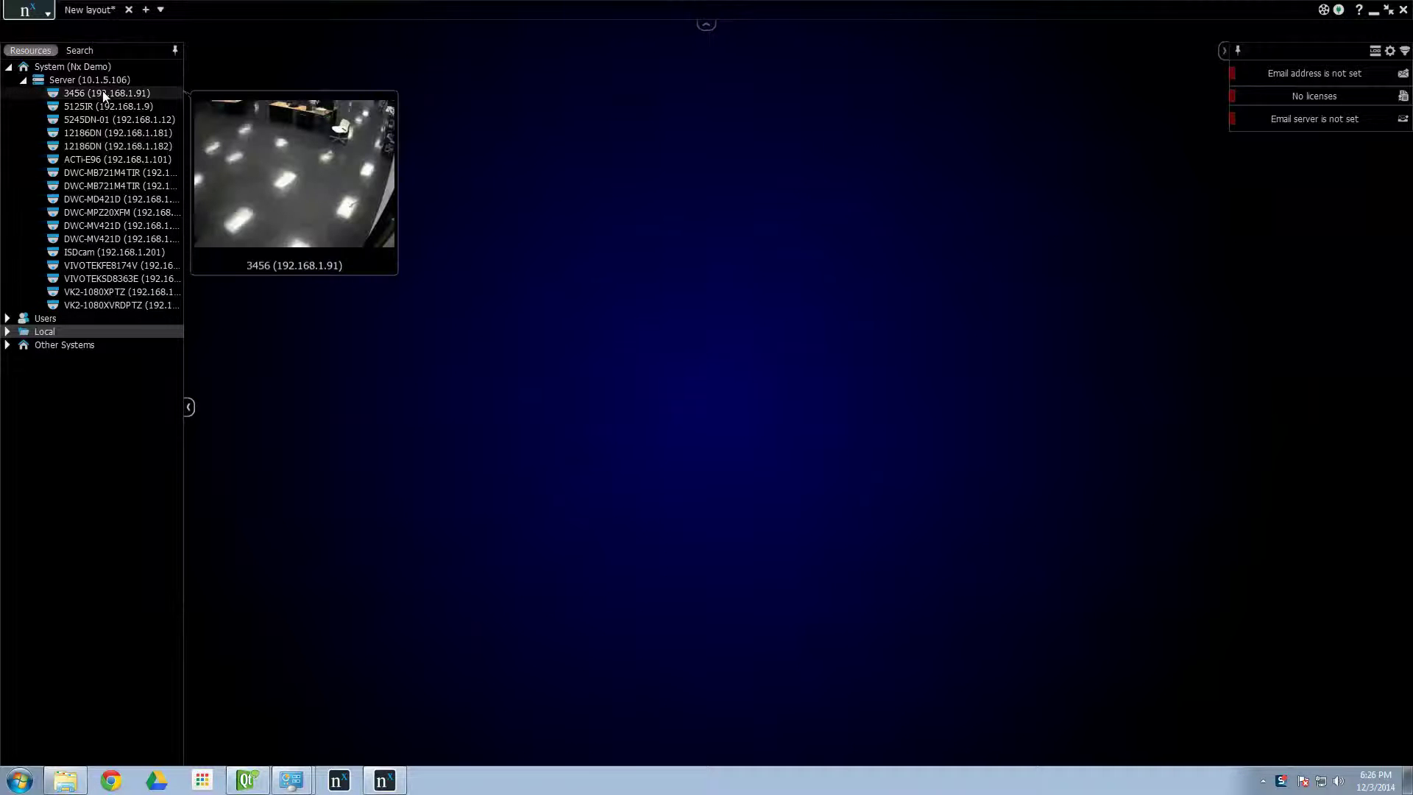
drag(103, 93, 573, 187)
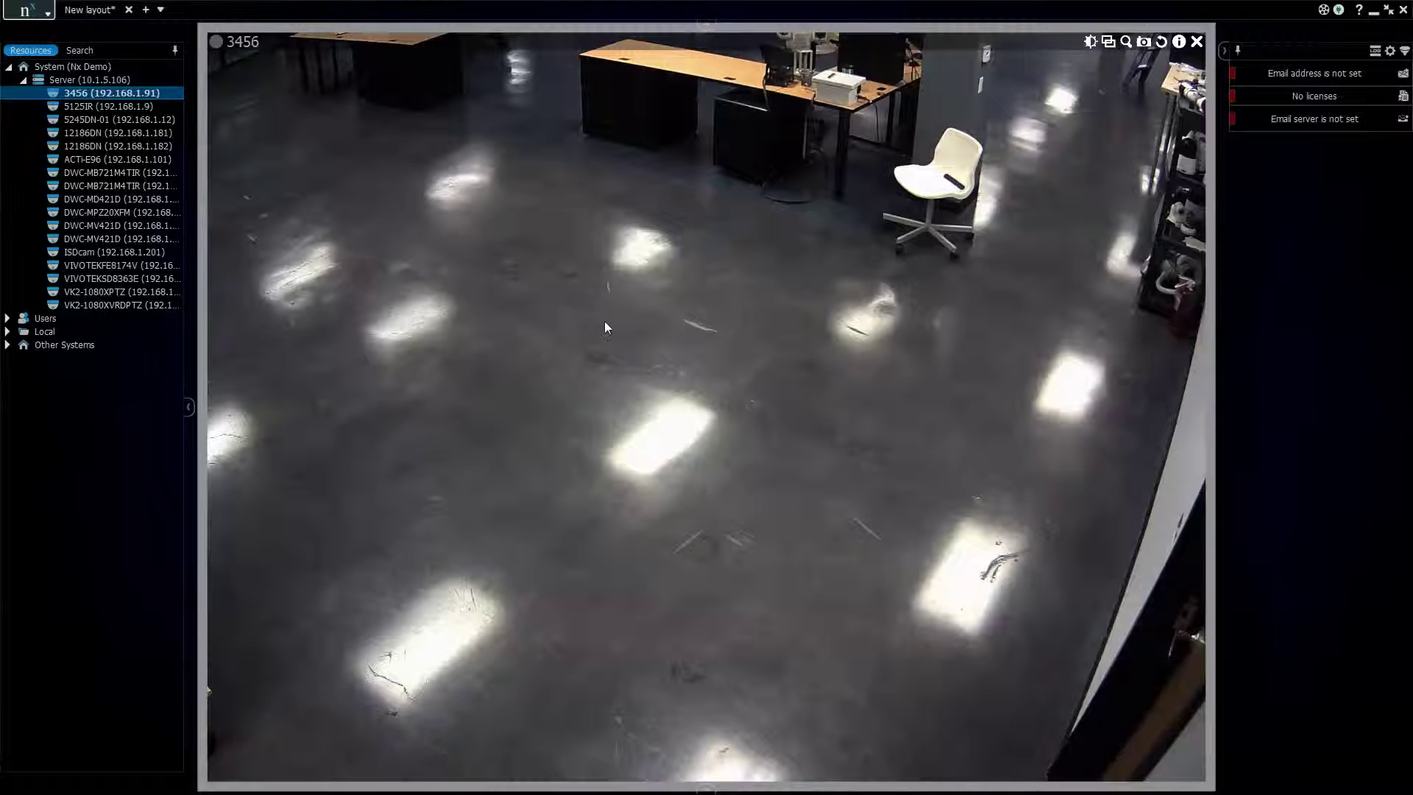
click(75, 94)
text(3455)
mouse_move(85, 94)
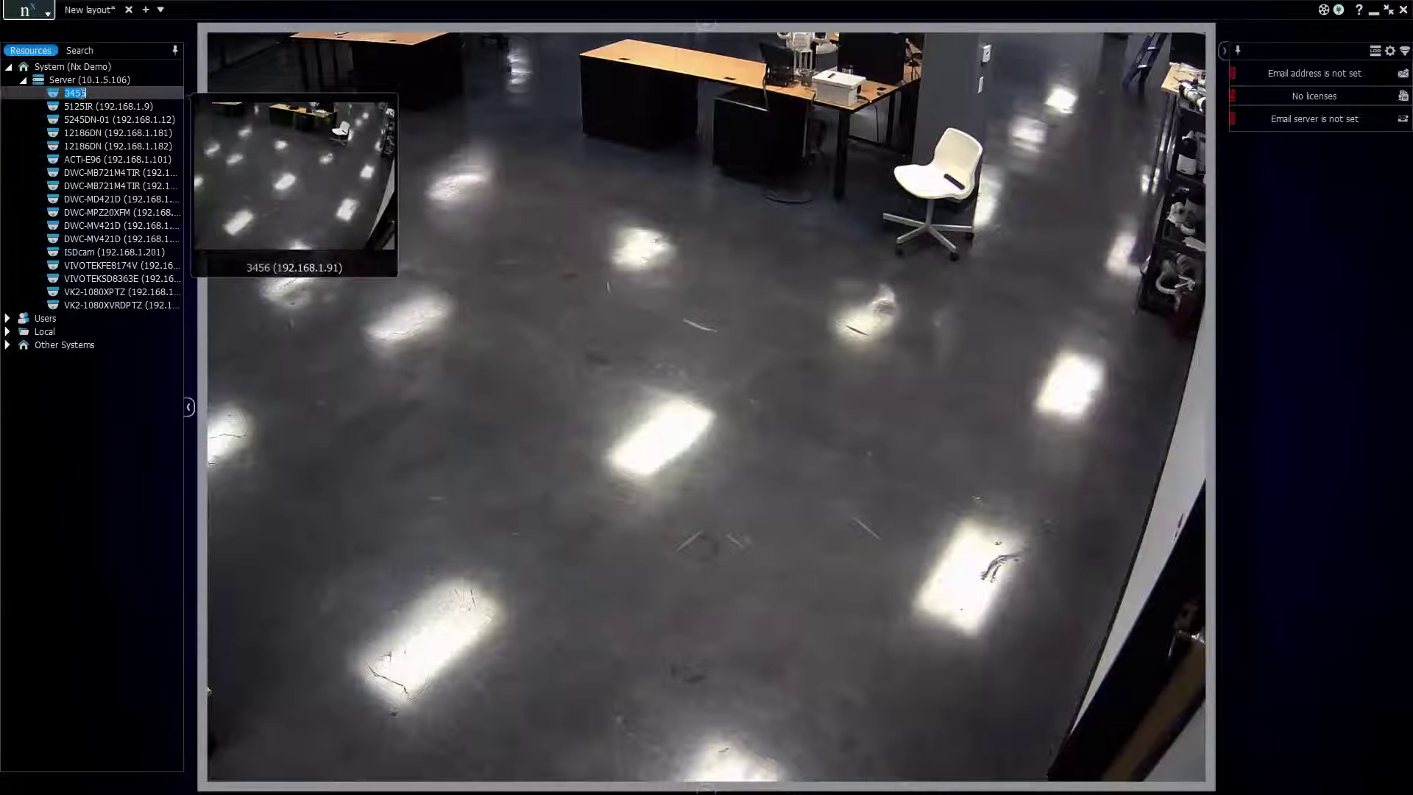
text(IT)
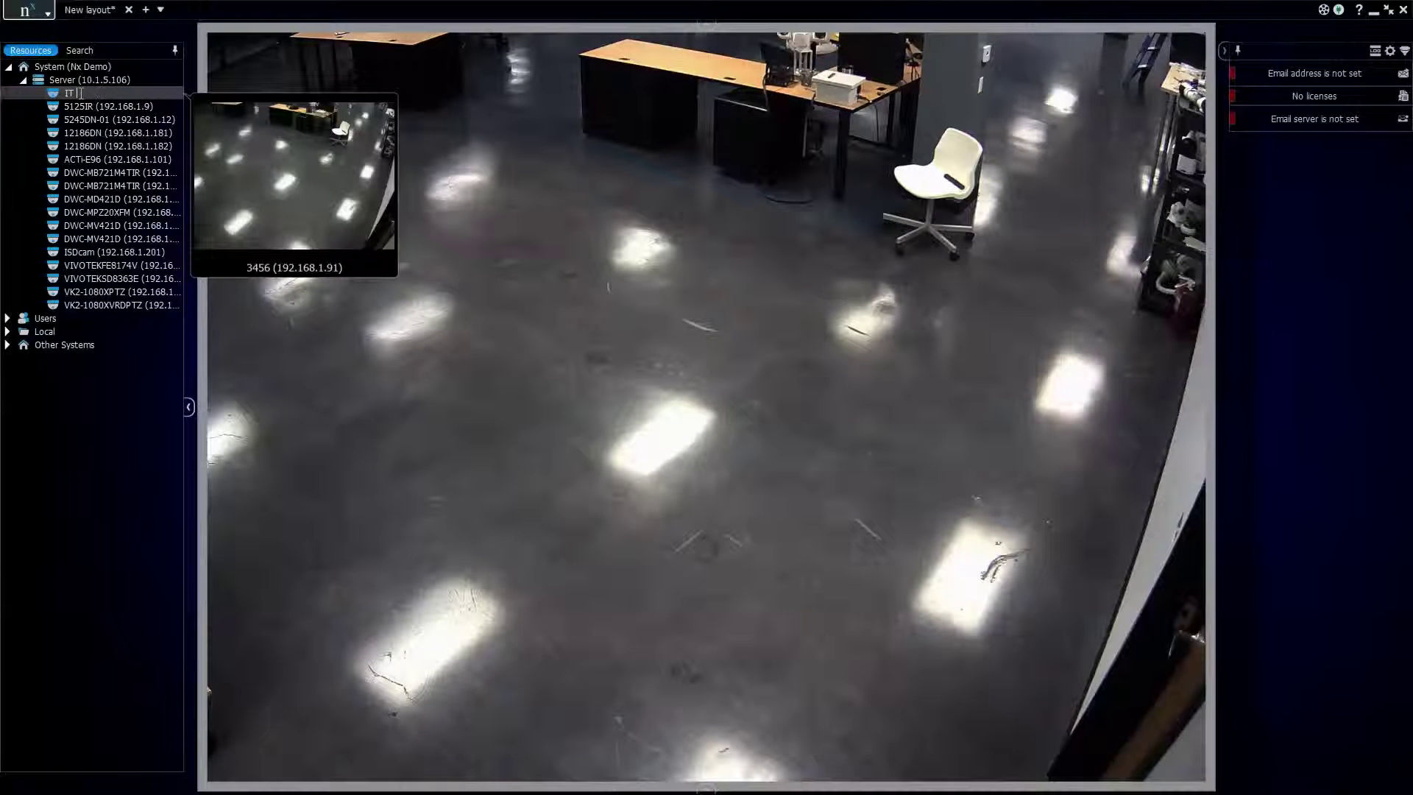
text( Room)
key(Return)
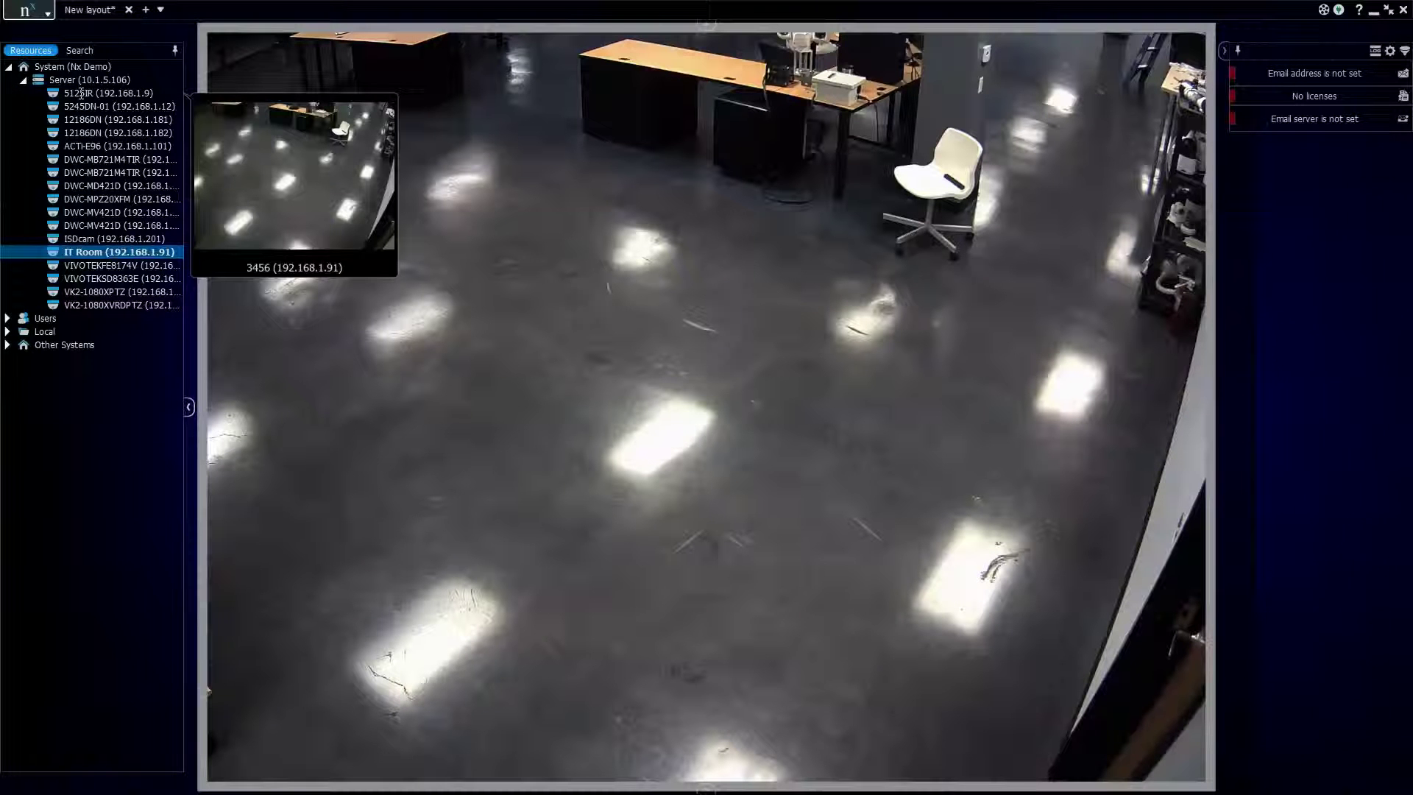
click(124, 150)
Replace the IT Room tile with the ACTi-E96 fisheye feed and rename it 'Office Fisheye'
drag(116, 148, 536, 191)
click(1211, 231)
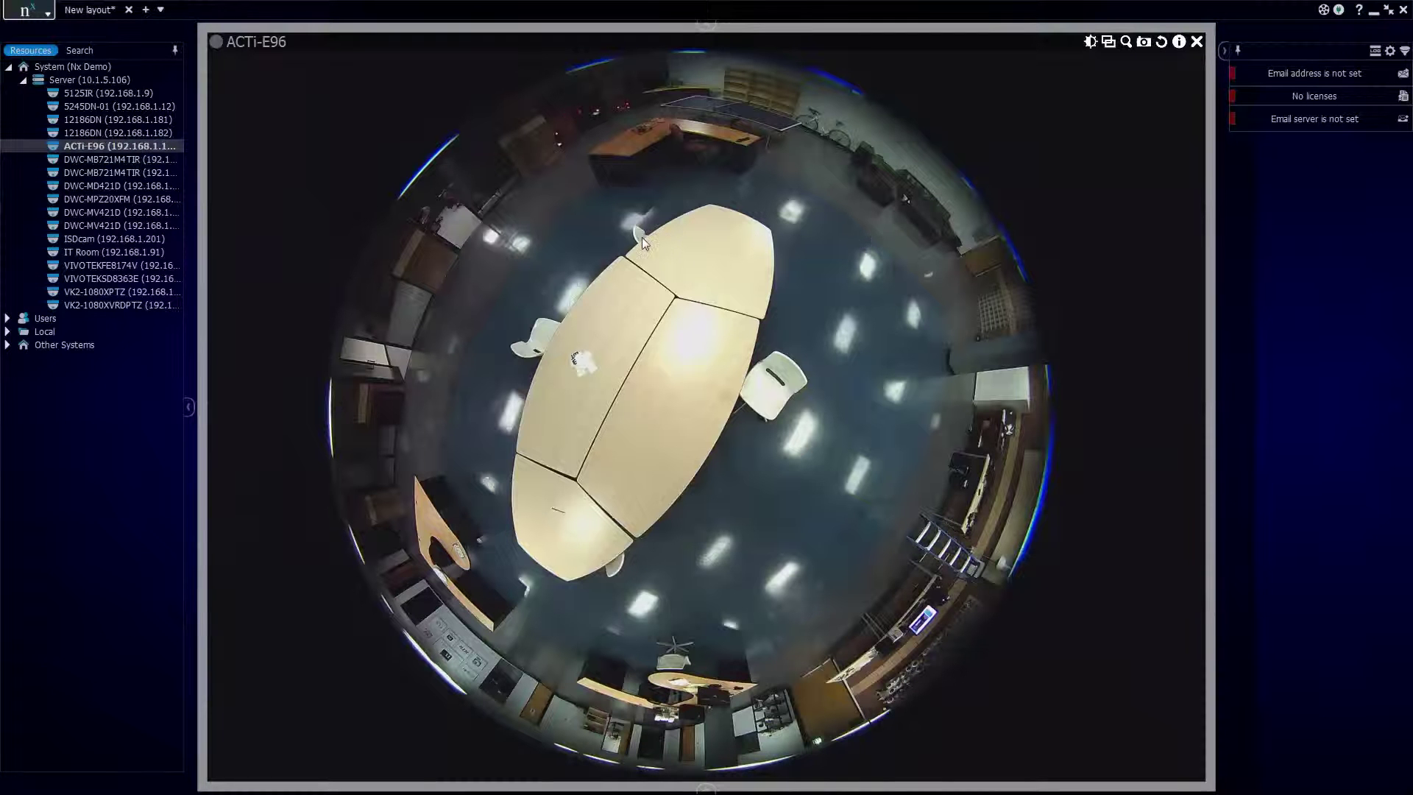
click(93, 150)
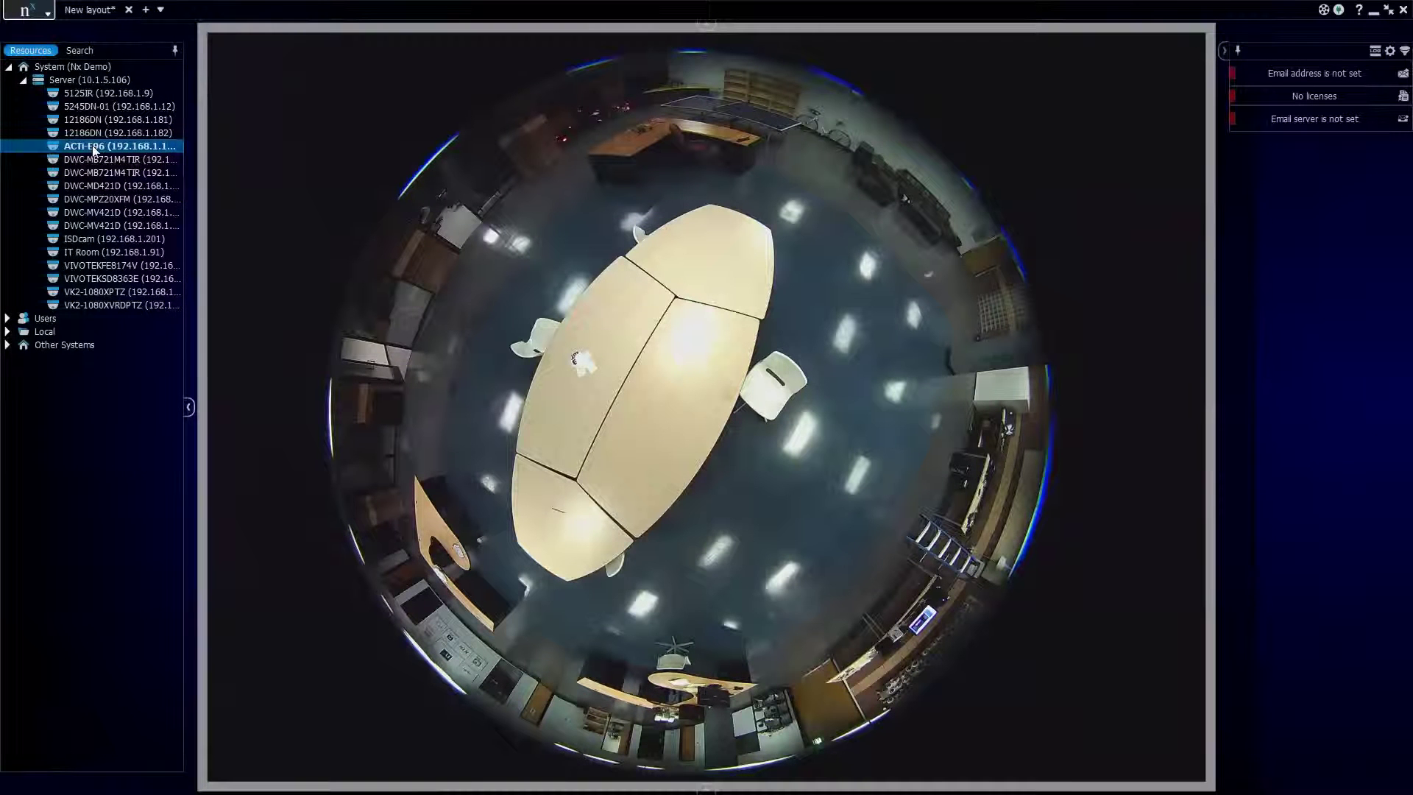
key(F2)
text(O)
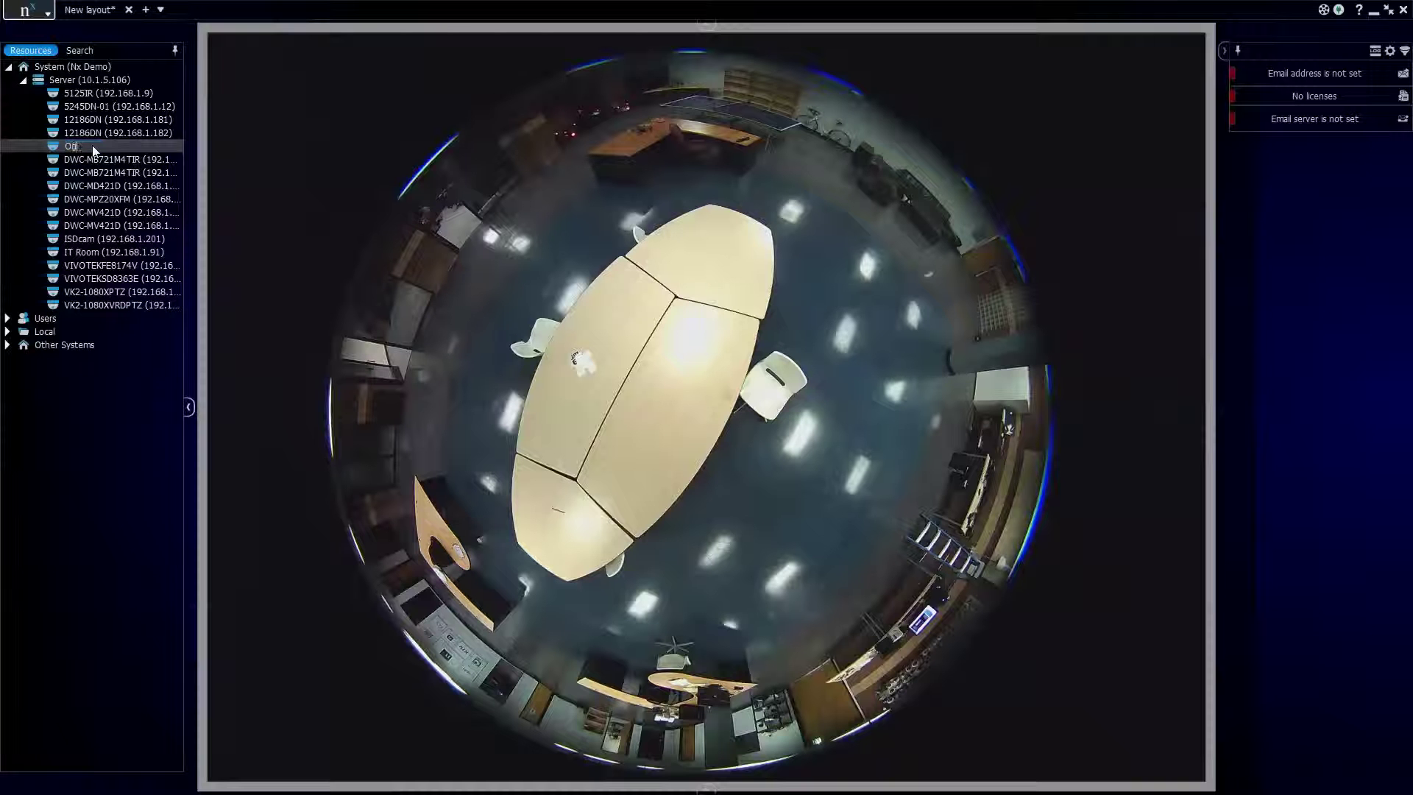
text(ffice Fisheye)
key(Return)
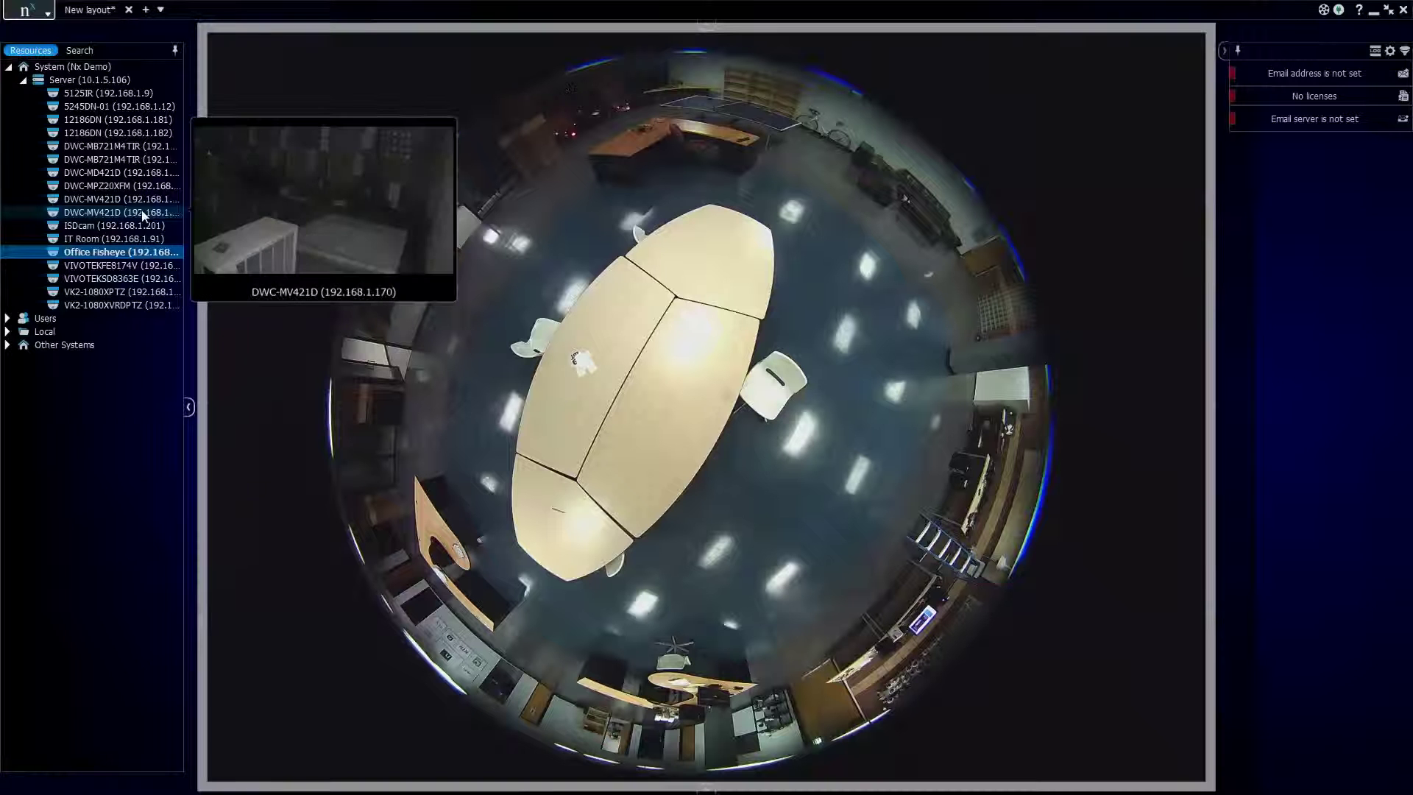
mouse_move(147, 197)
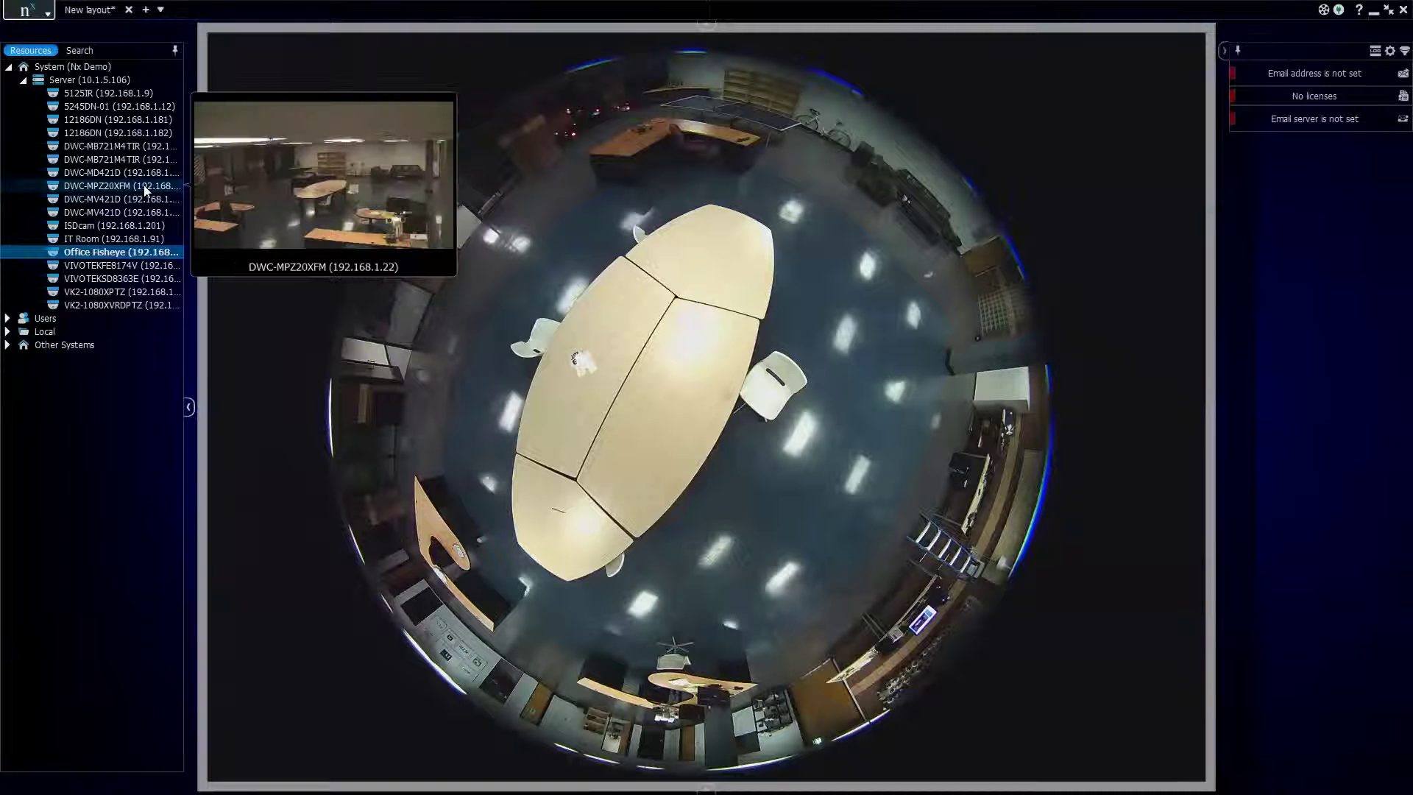
Replace the Office Fisheye tile with the DWC-MPZ20XFM camera's view
drag(143, 184, 401, 66)
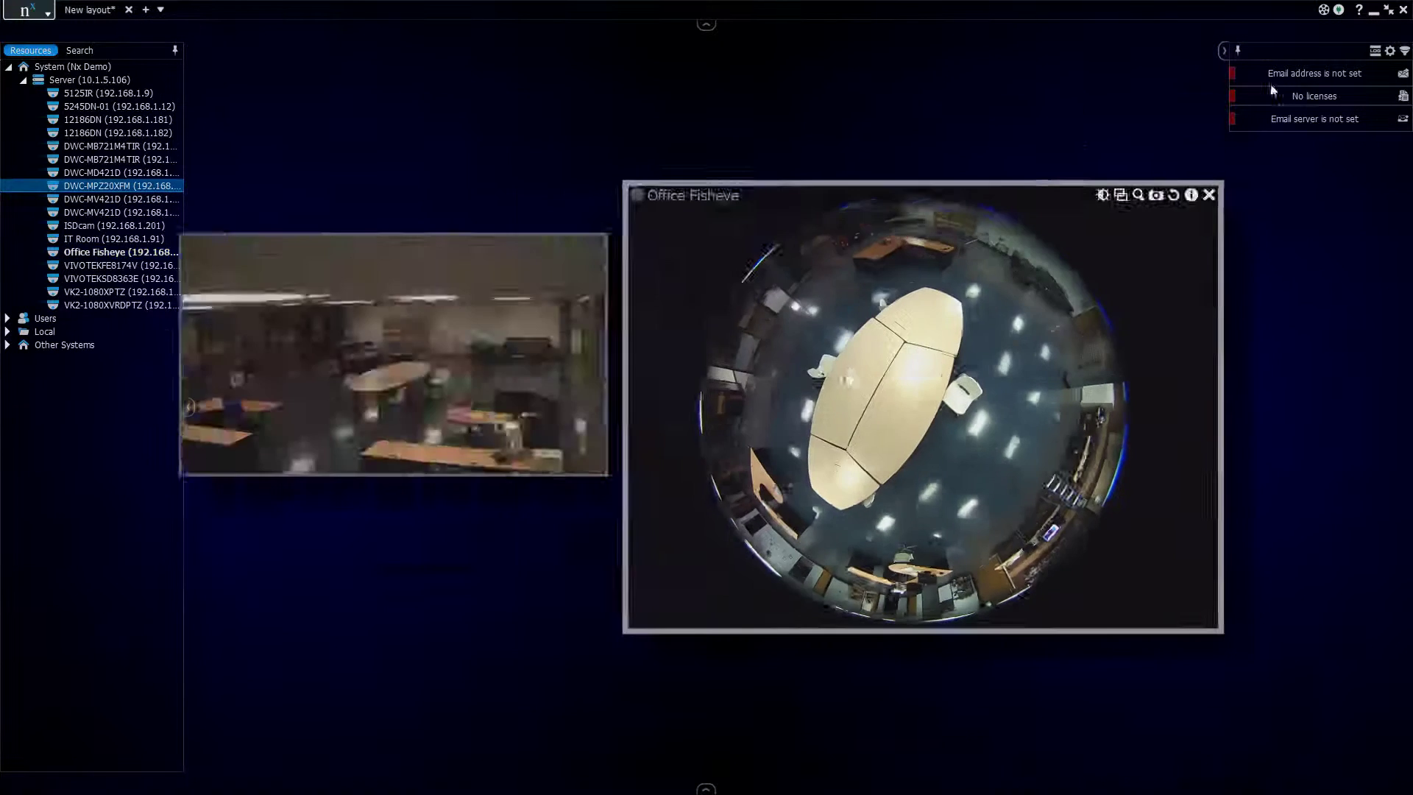
click(1208, 232)
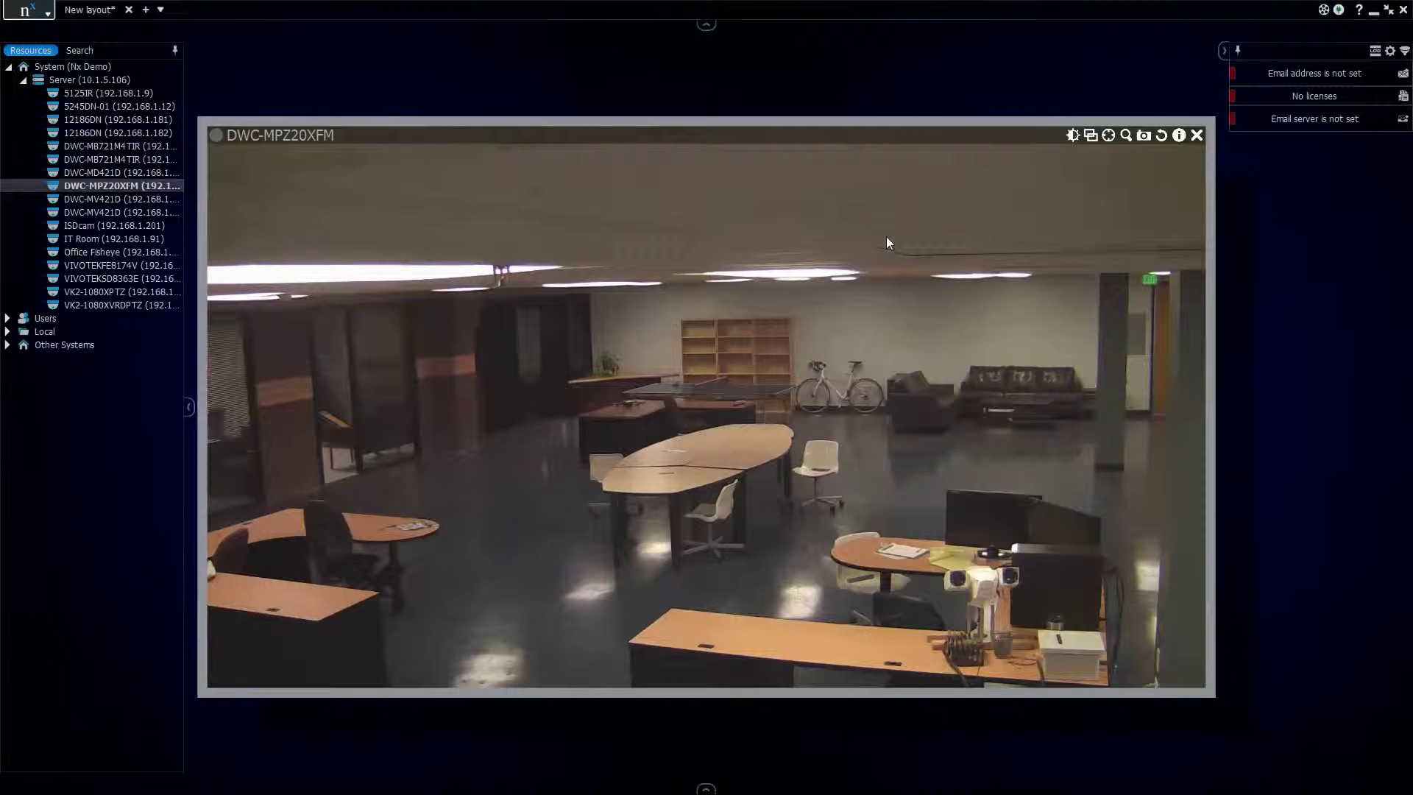
right_click(742, 243)
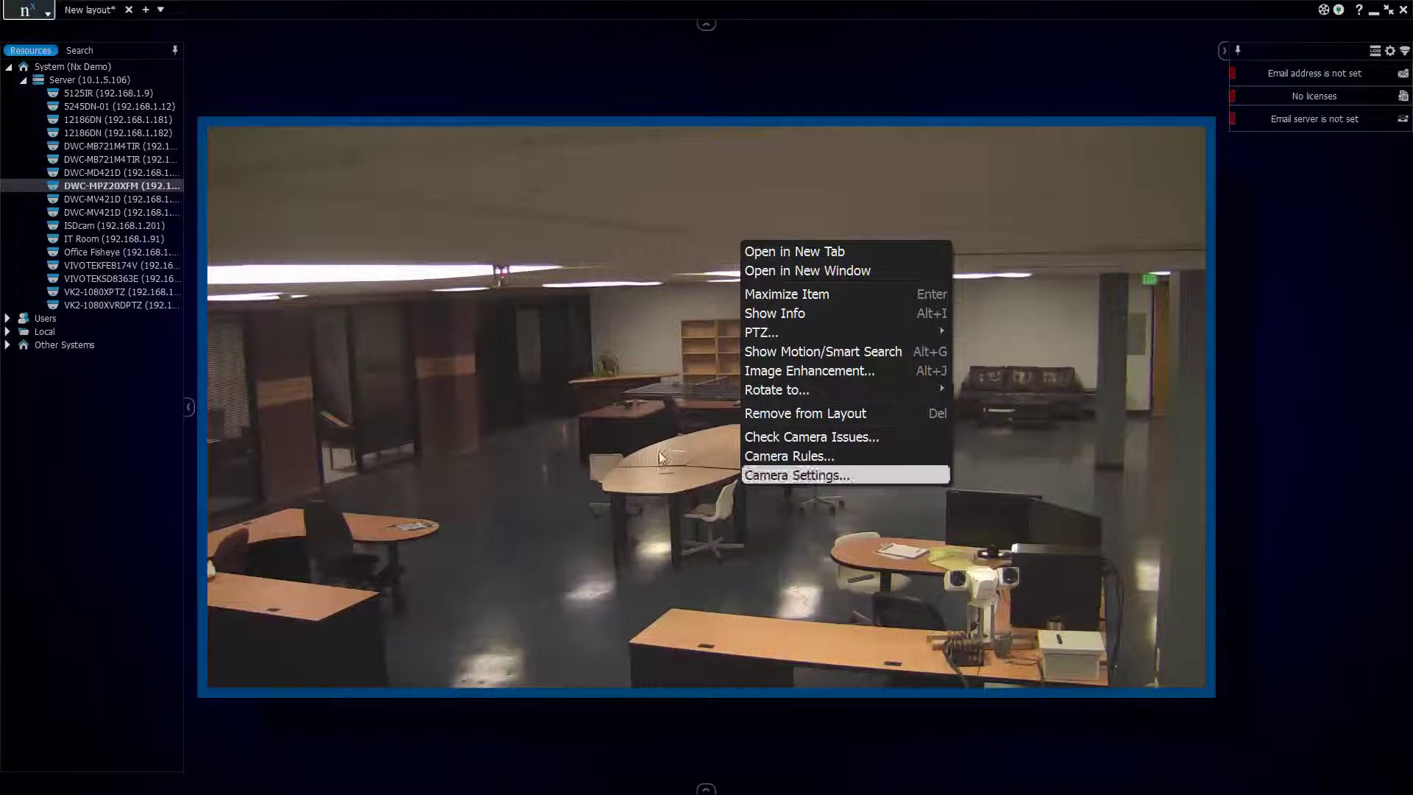
click(89, 190)
Rename the DWC-MPZ20XFM camera to 'Office PTZ'
click(99, 190)
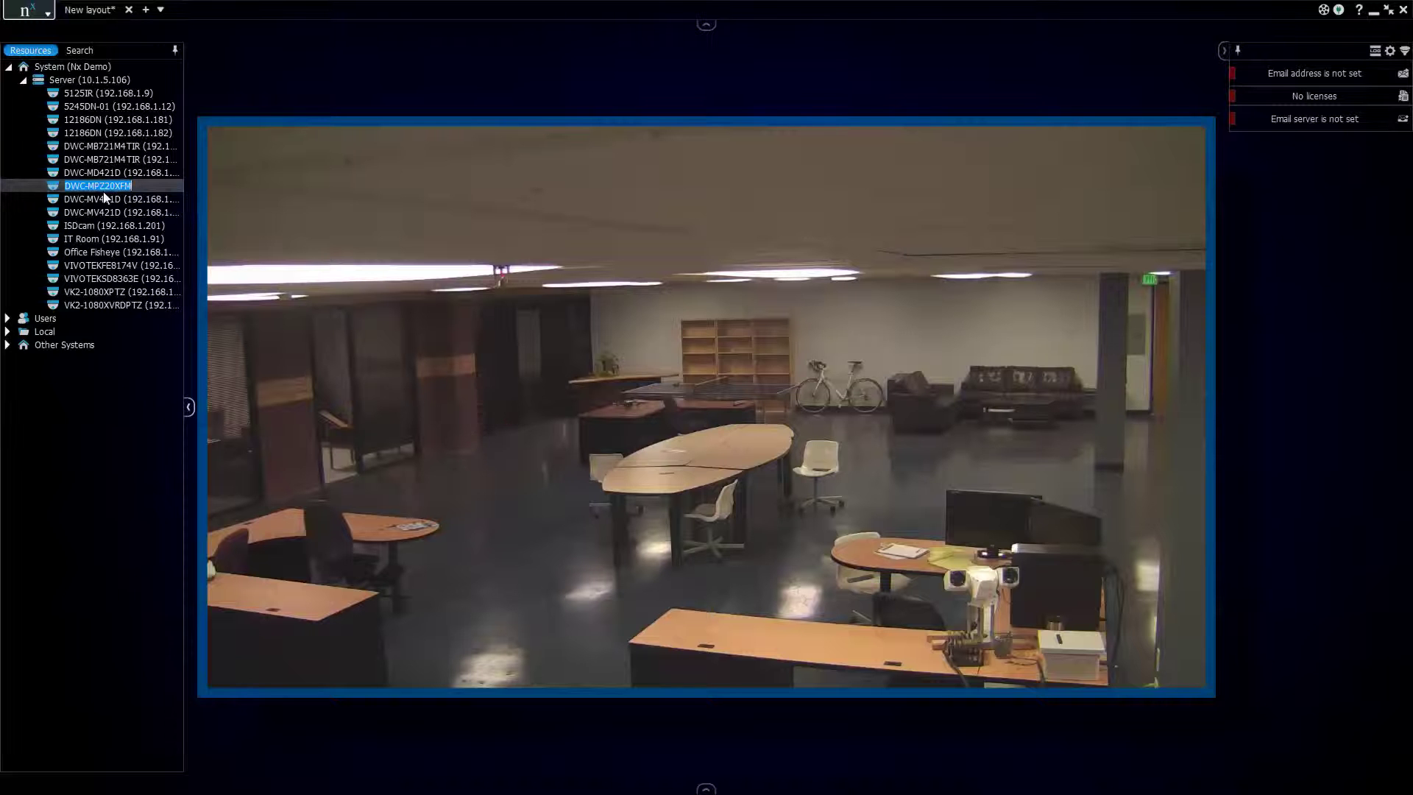
text(Office PTZ)
key(Return)
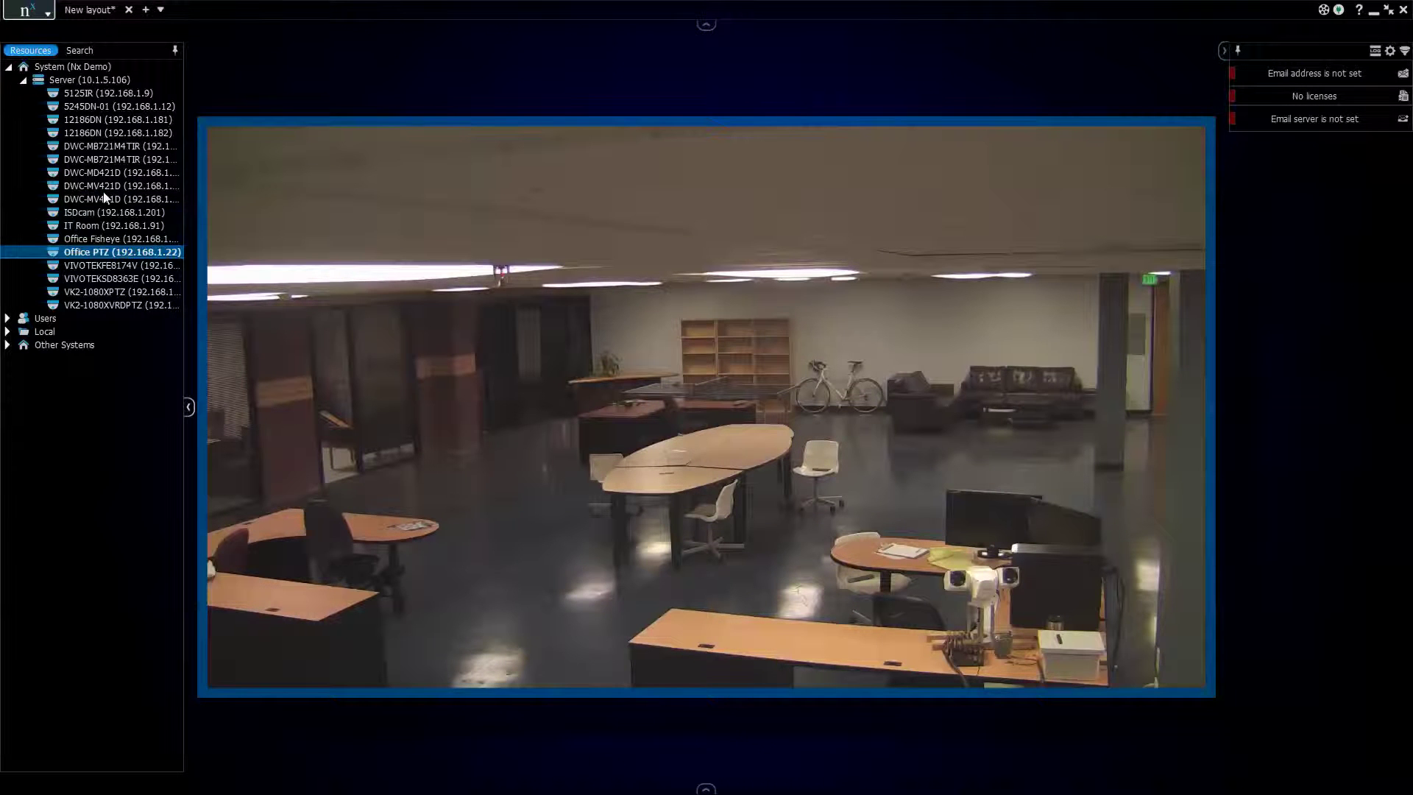
Replace the Office PTZ tile with the VIVOTEKFE8174V fisheye view
click(114, 263)
drag(285, 95, 431, 162)
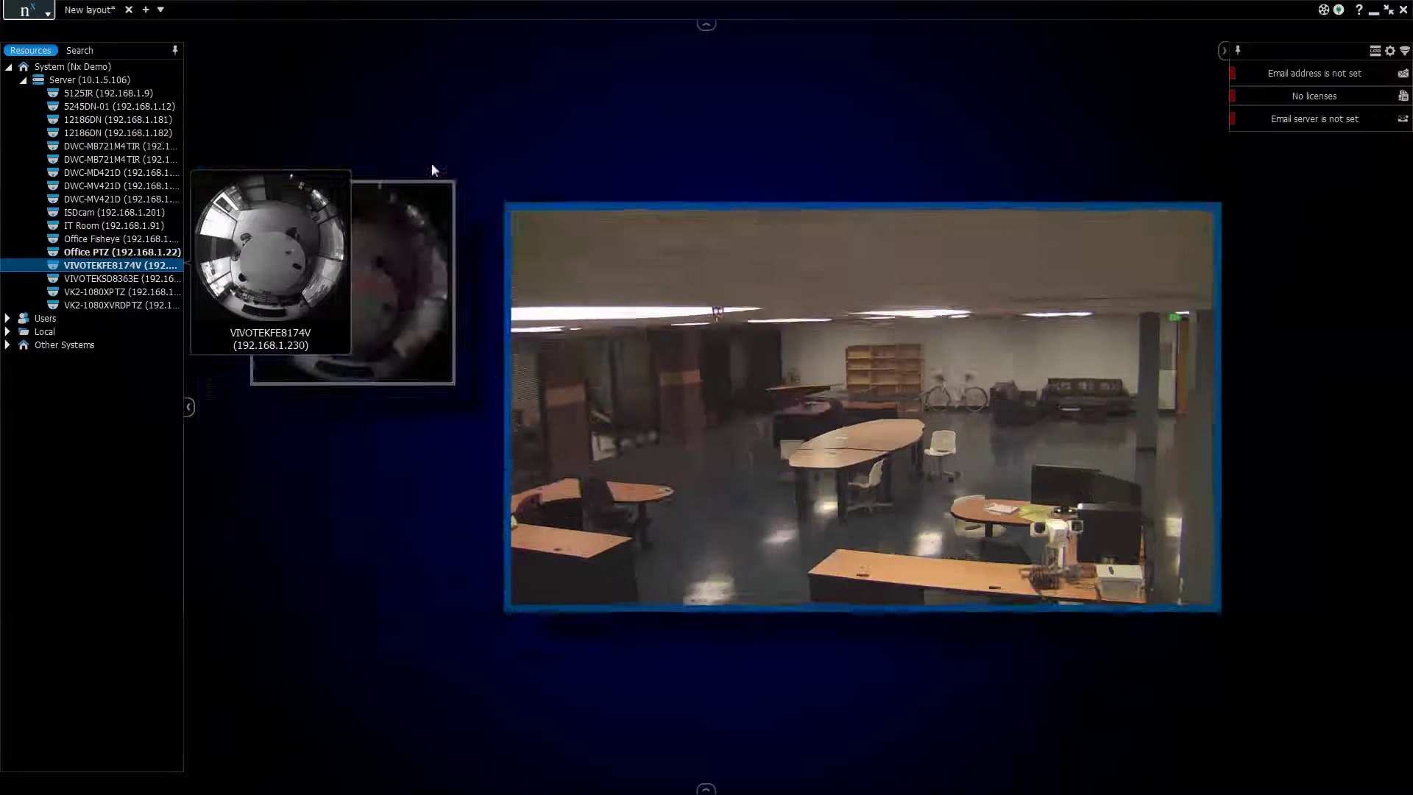
click(1212, 279)
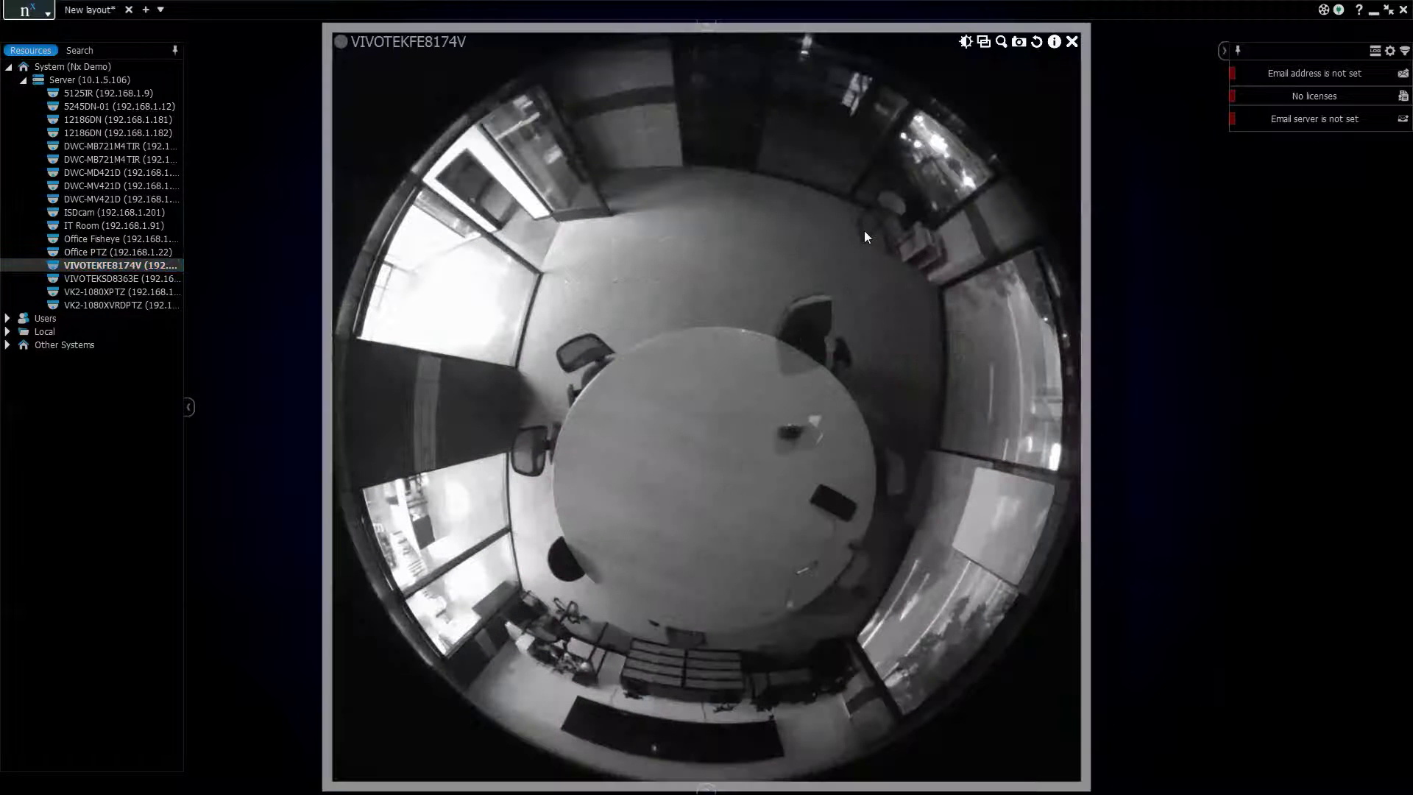
click(777, 189)
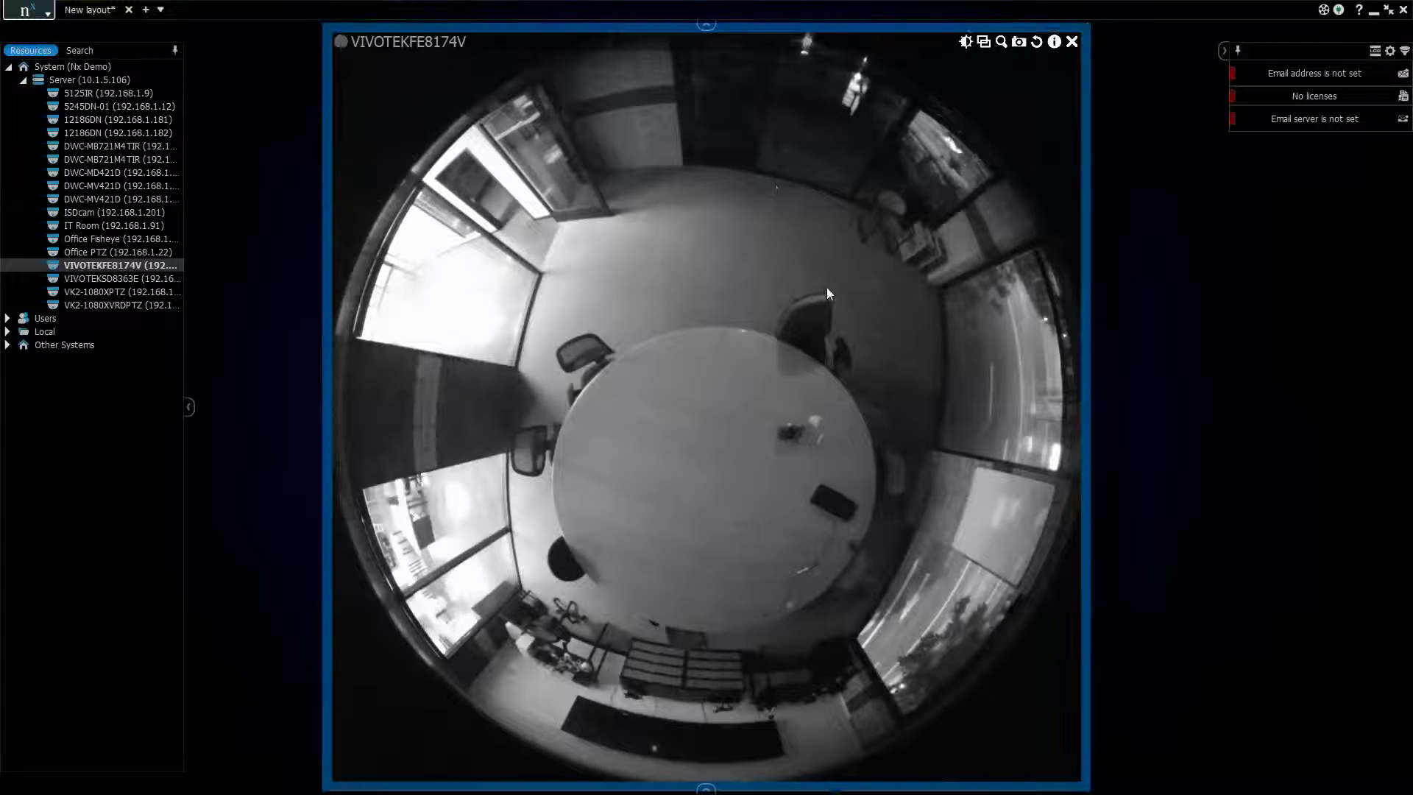
right_click(775, 183)
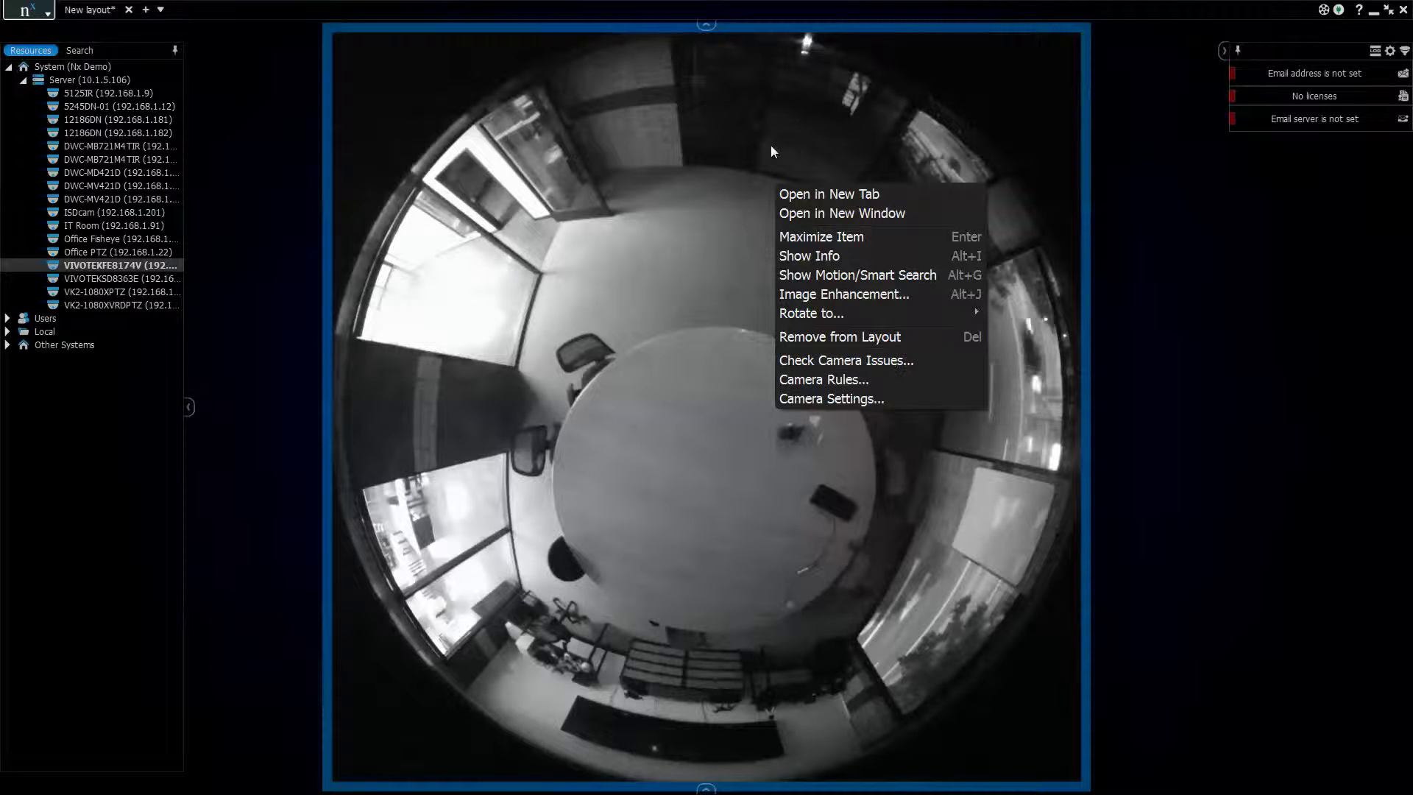
click(105, 267)
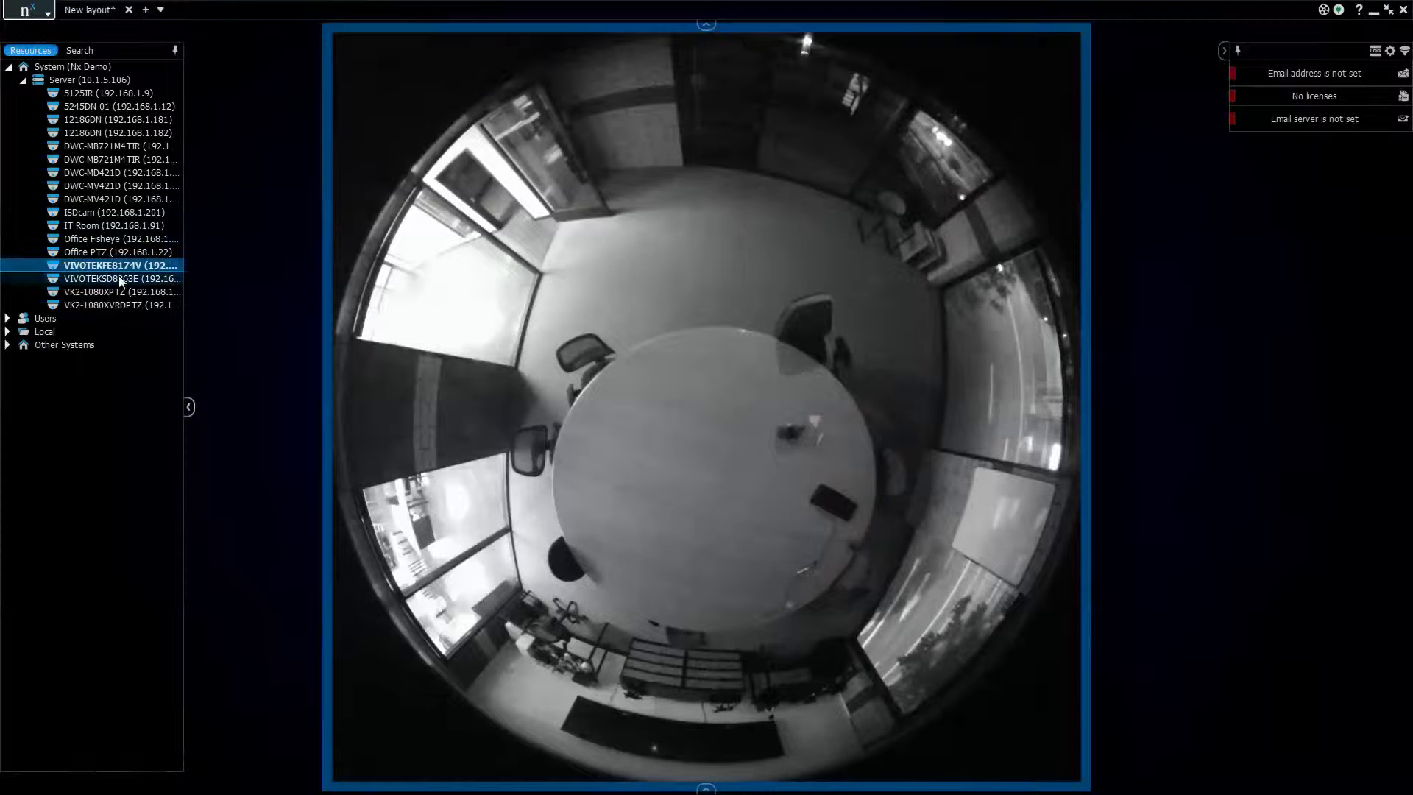
Rename the VIVOTEKFE8174V camera to 'Meeting Fisheye'
key(F2)
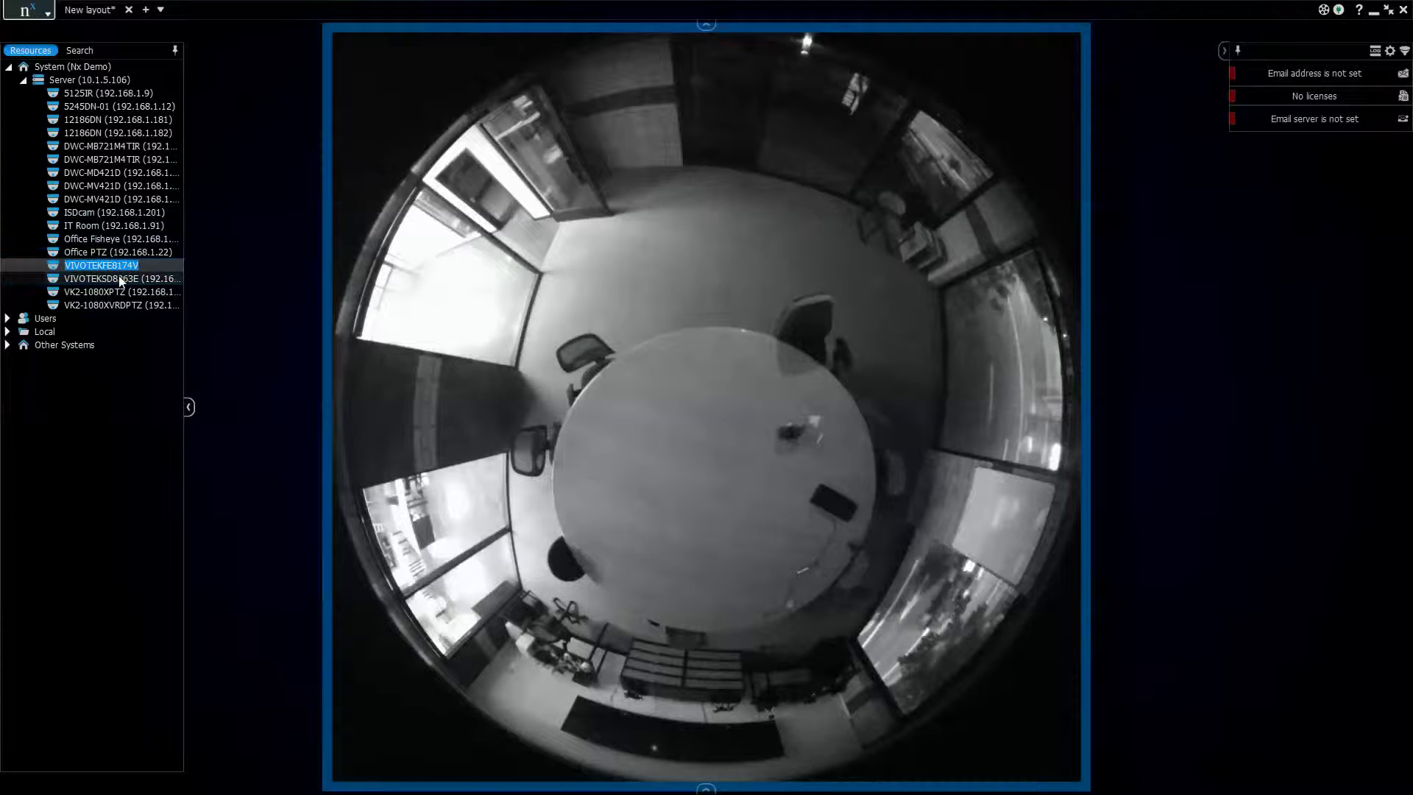
text(MEeting)
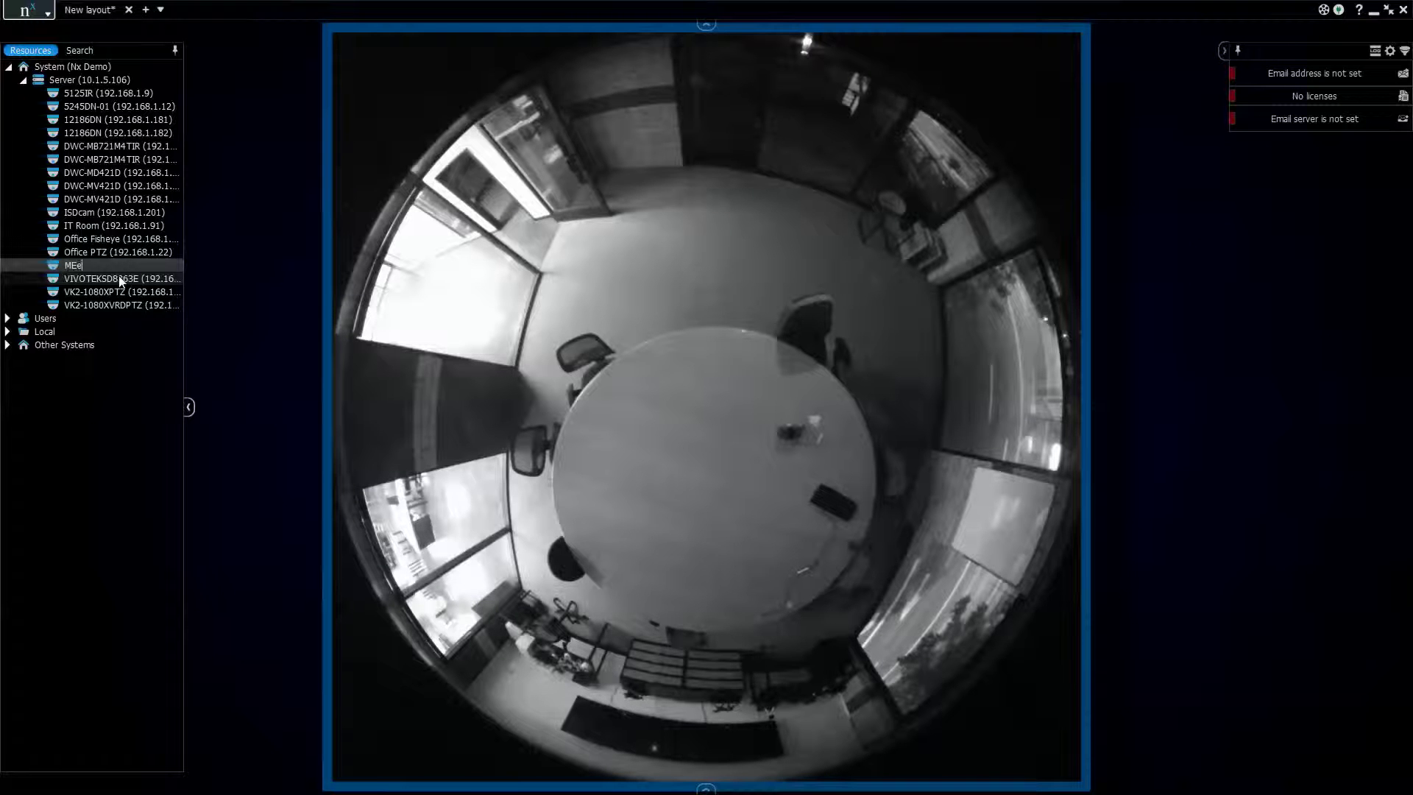
key(BackSpace)
key(BackSpace)
key(BackSpace)
key(BackSpace)
key(BackSpace)
key(BackSpace)
key(BackSpace)
text(eeting Fisheye)
key(Return)
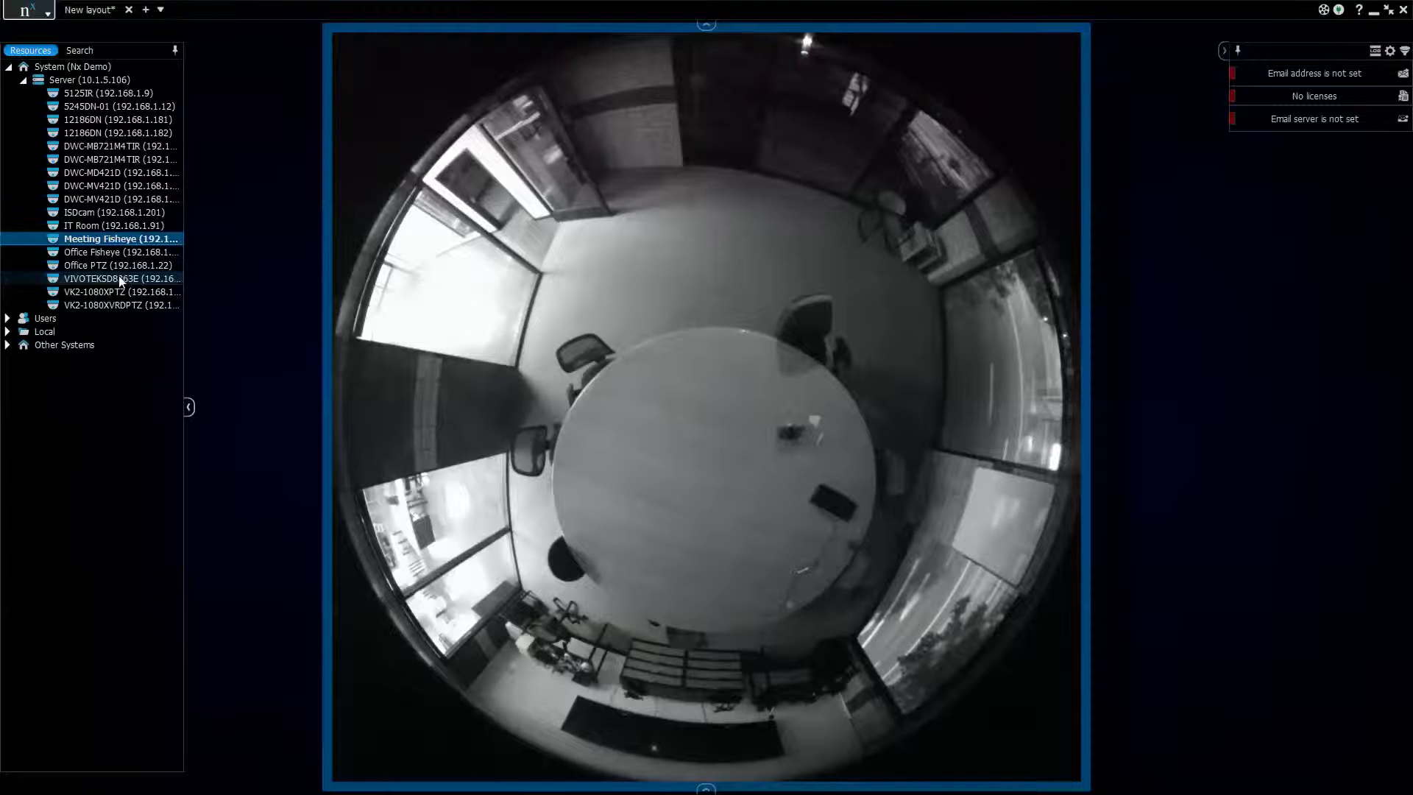
mouse_move(123, 251)
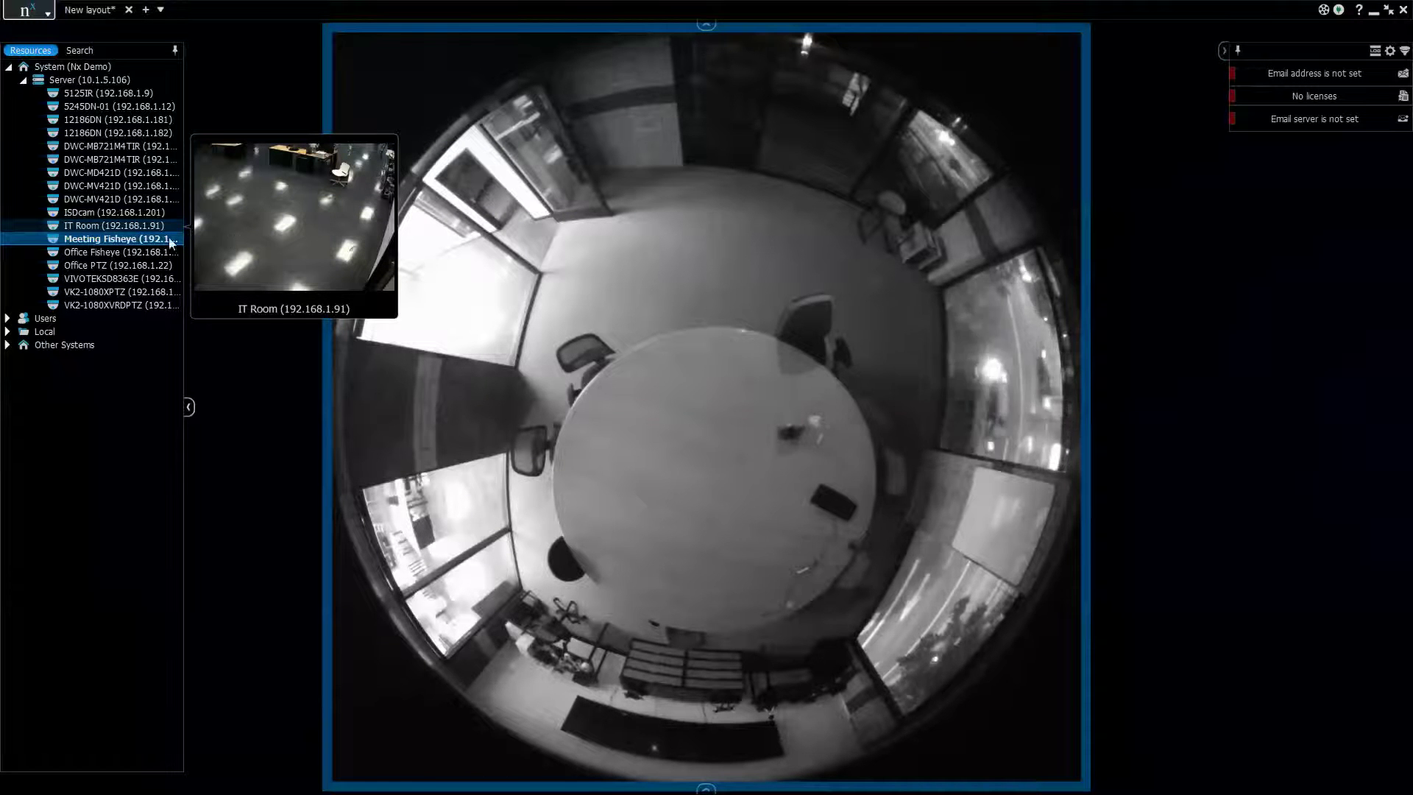
Open the IT Room camera's settings and close them without changes
right_click(118, 227)
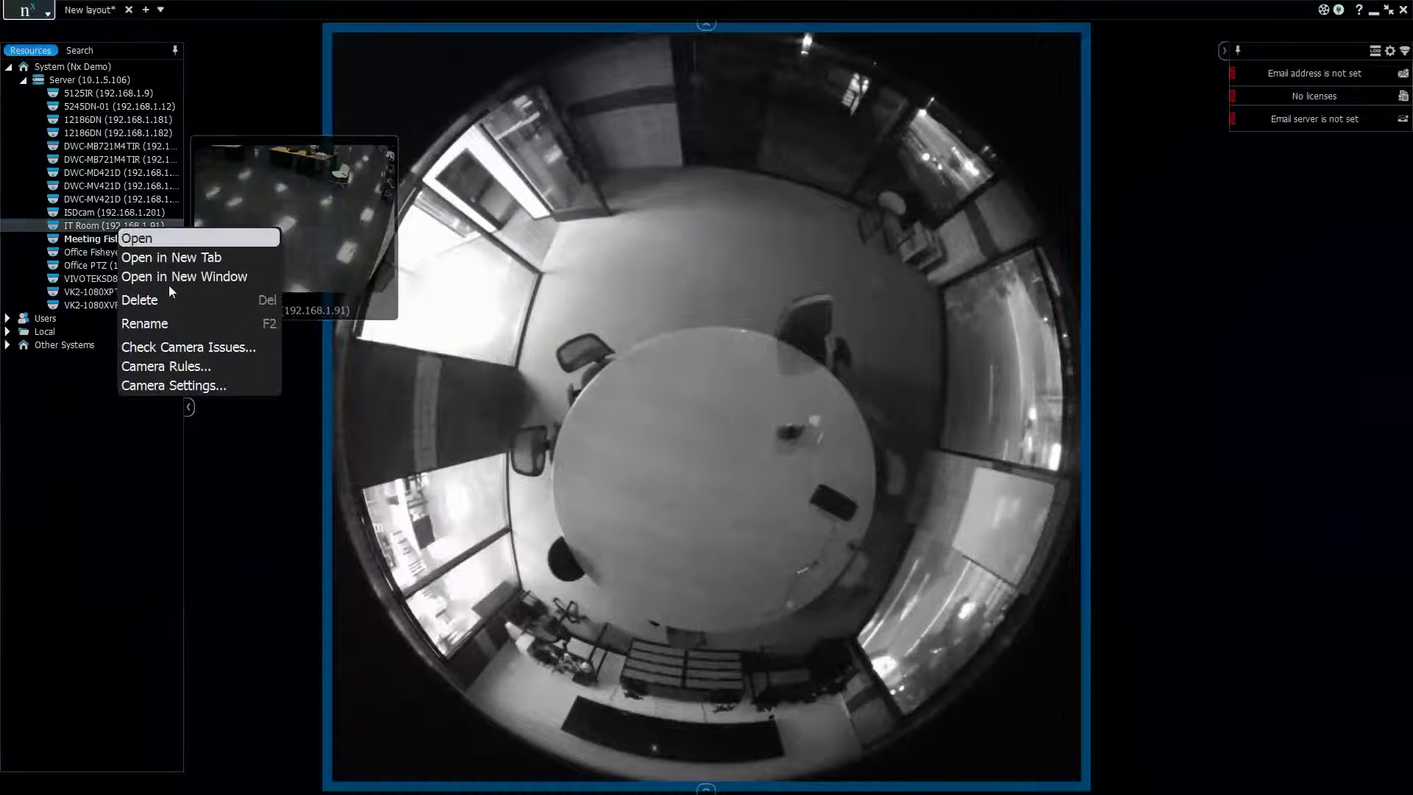
click(196, 385)
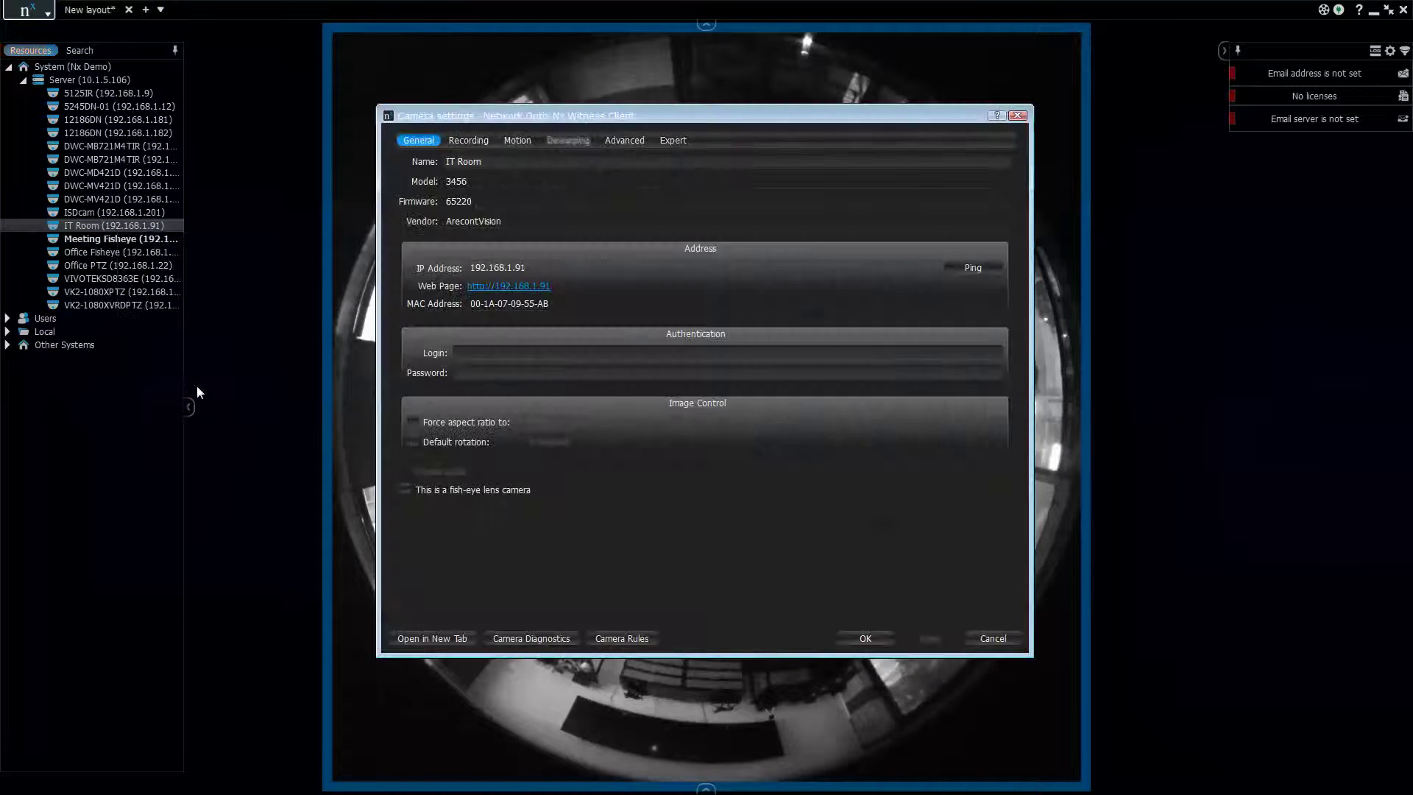
click(1018, 115)
Add the IT Room camera to the layout and remove the Meeting Fisheye tile
right_click(621, 246)
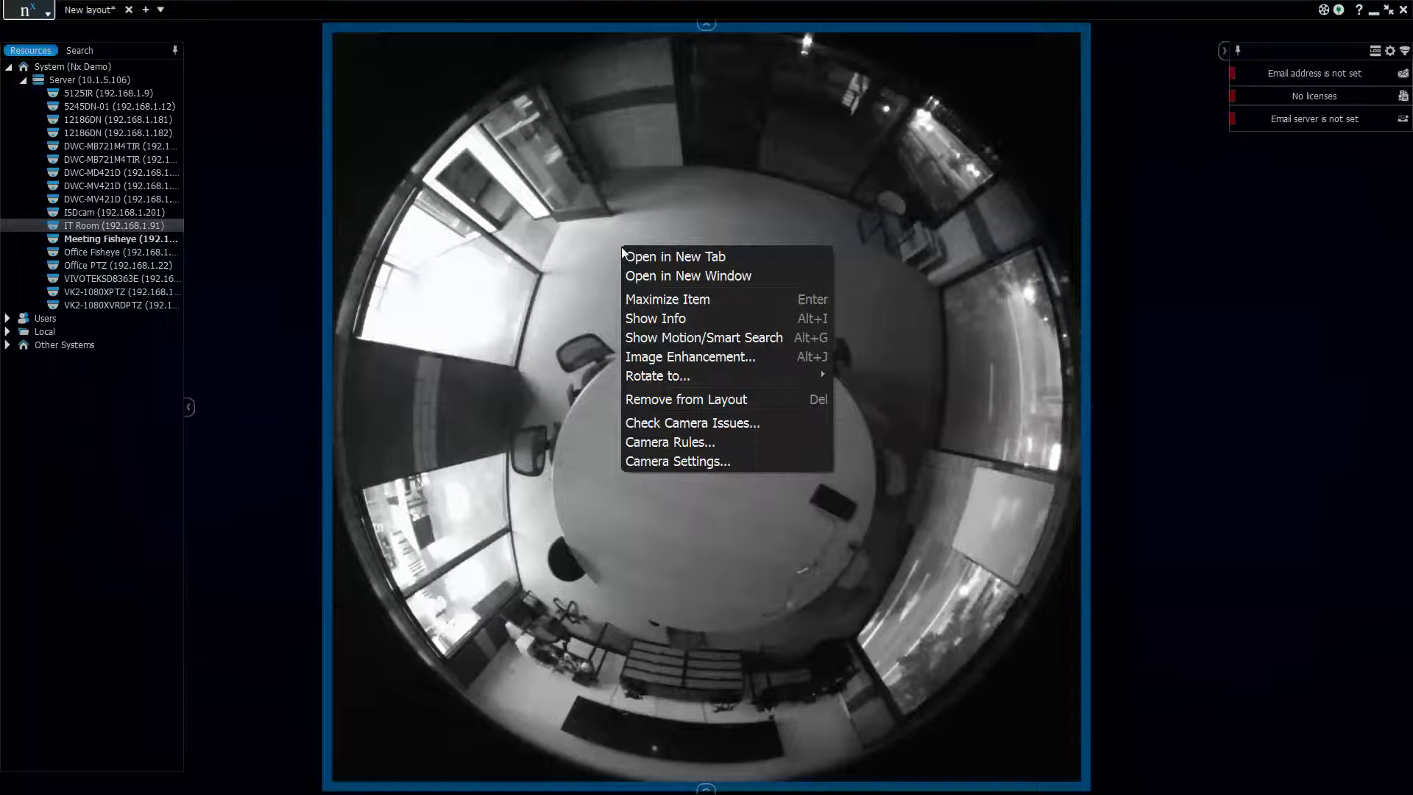
click(133, 226)
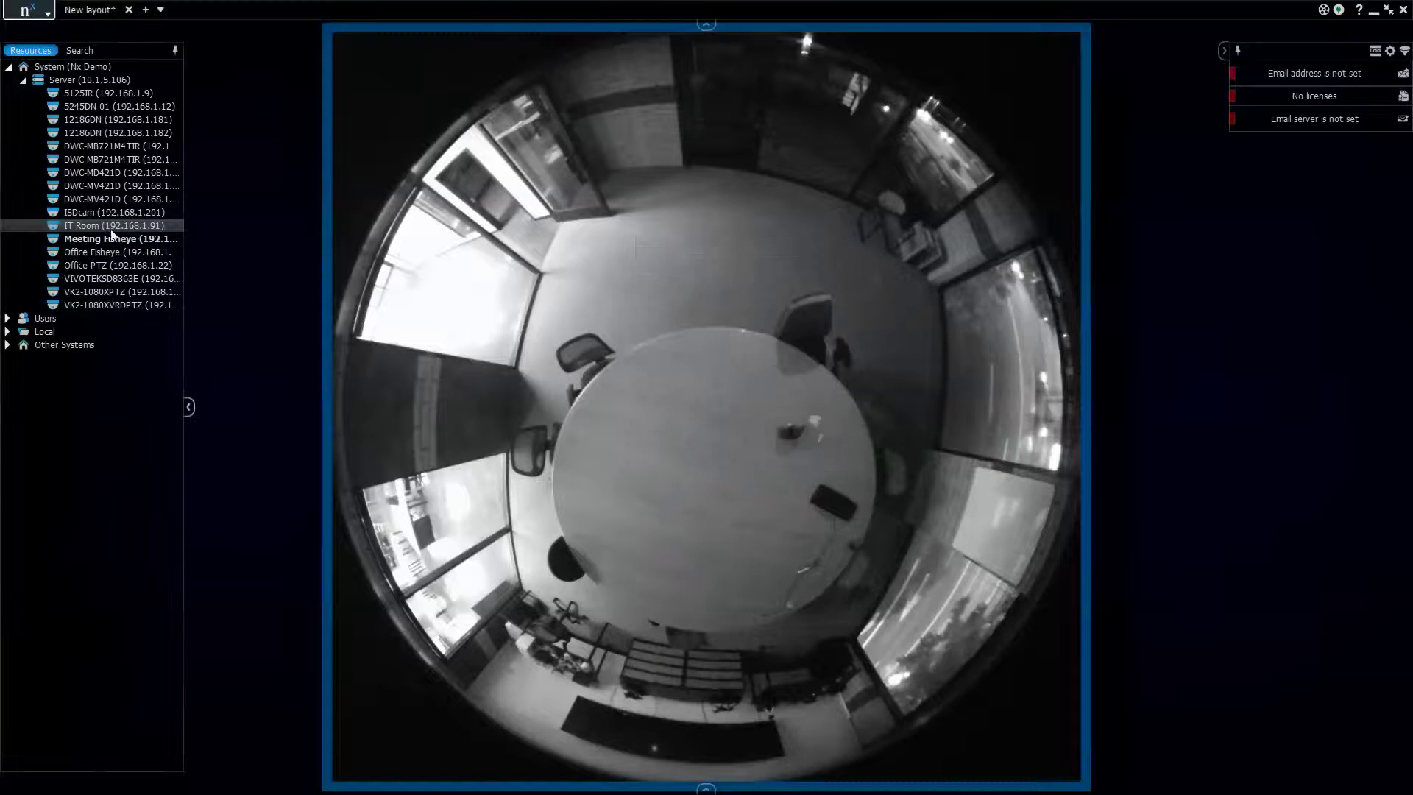
key(Return)
click(1148, 233)
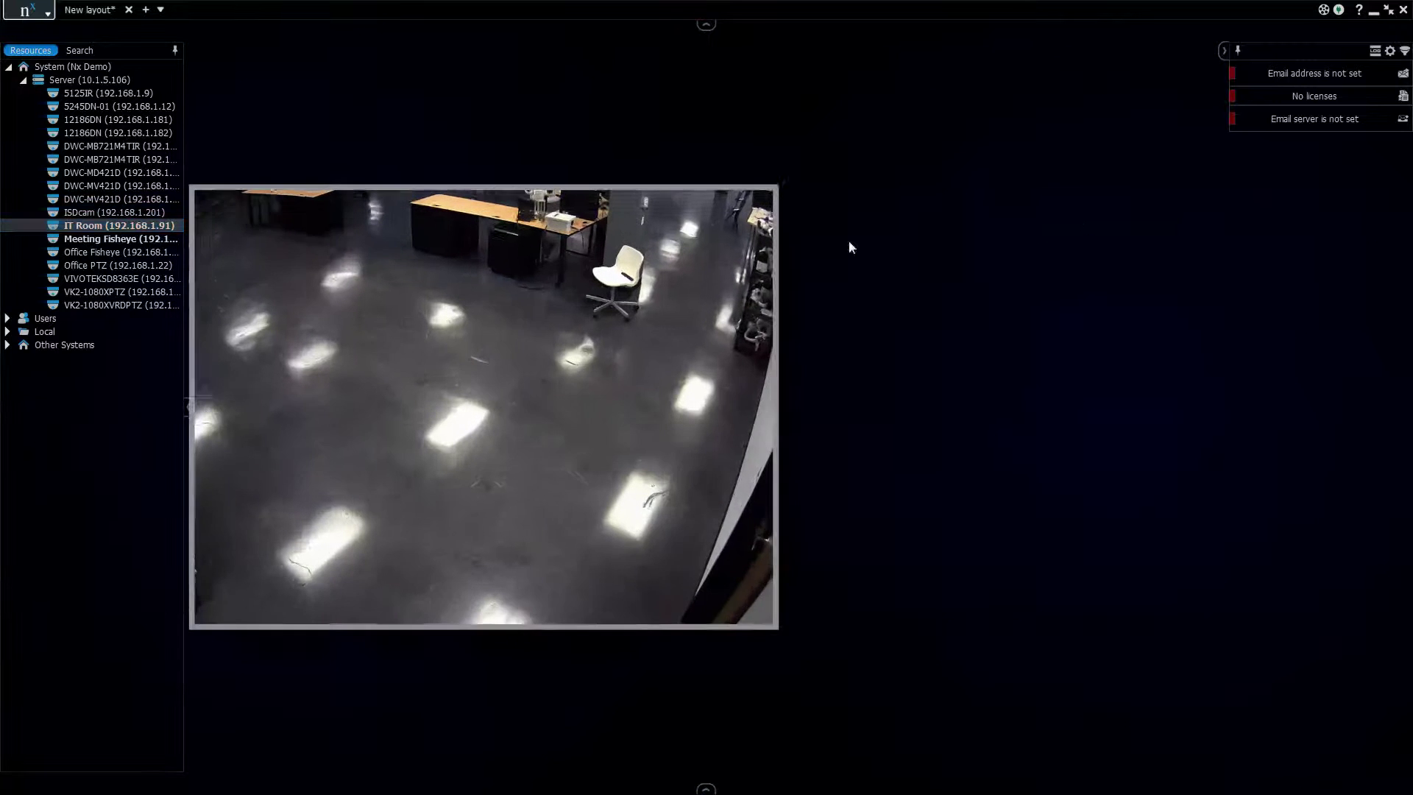
right_click(700, 255)
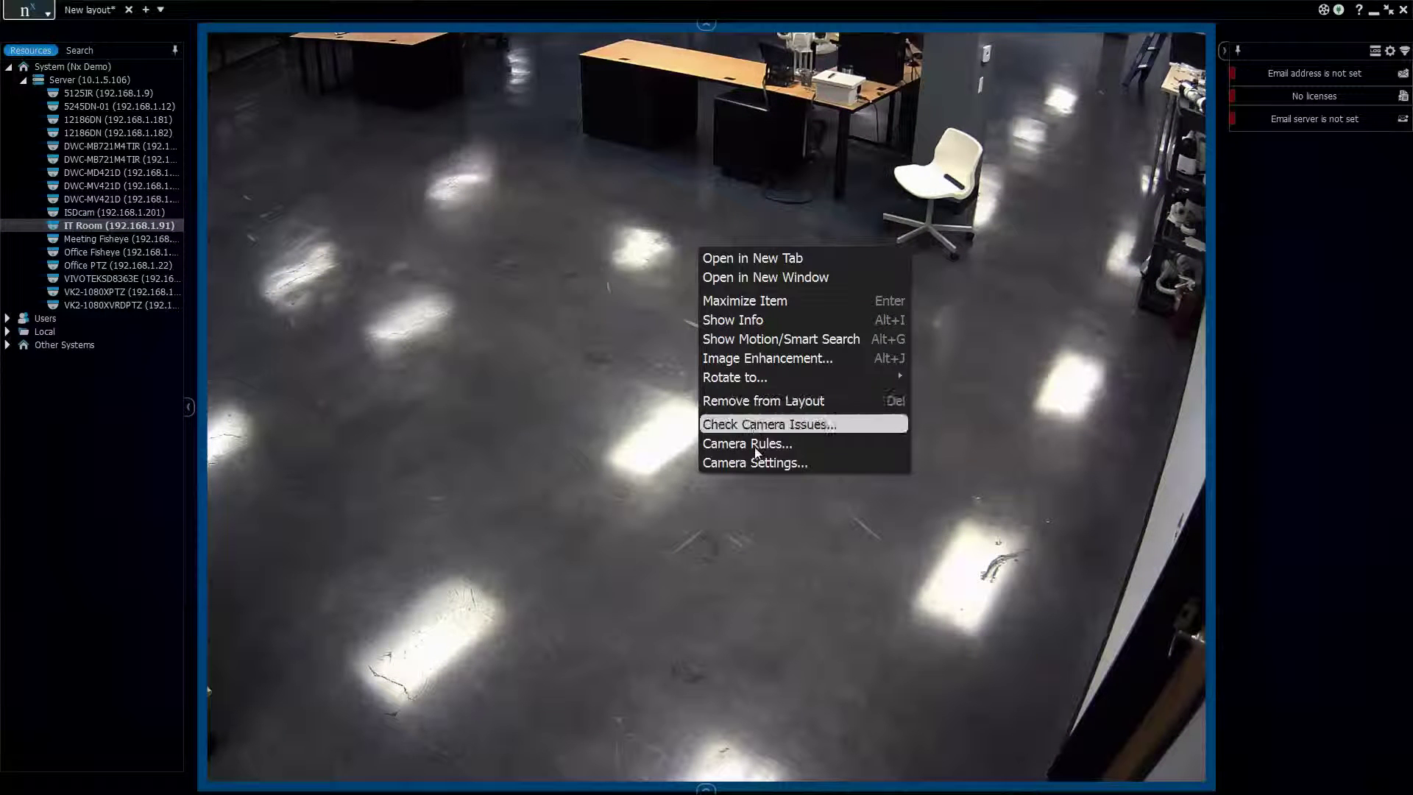
Open the IT Room camera's settings and inspect its name, firmware and vendor fields
click(736, 462)
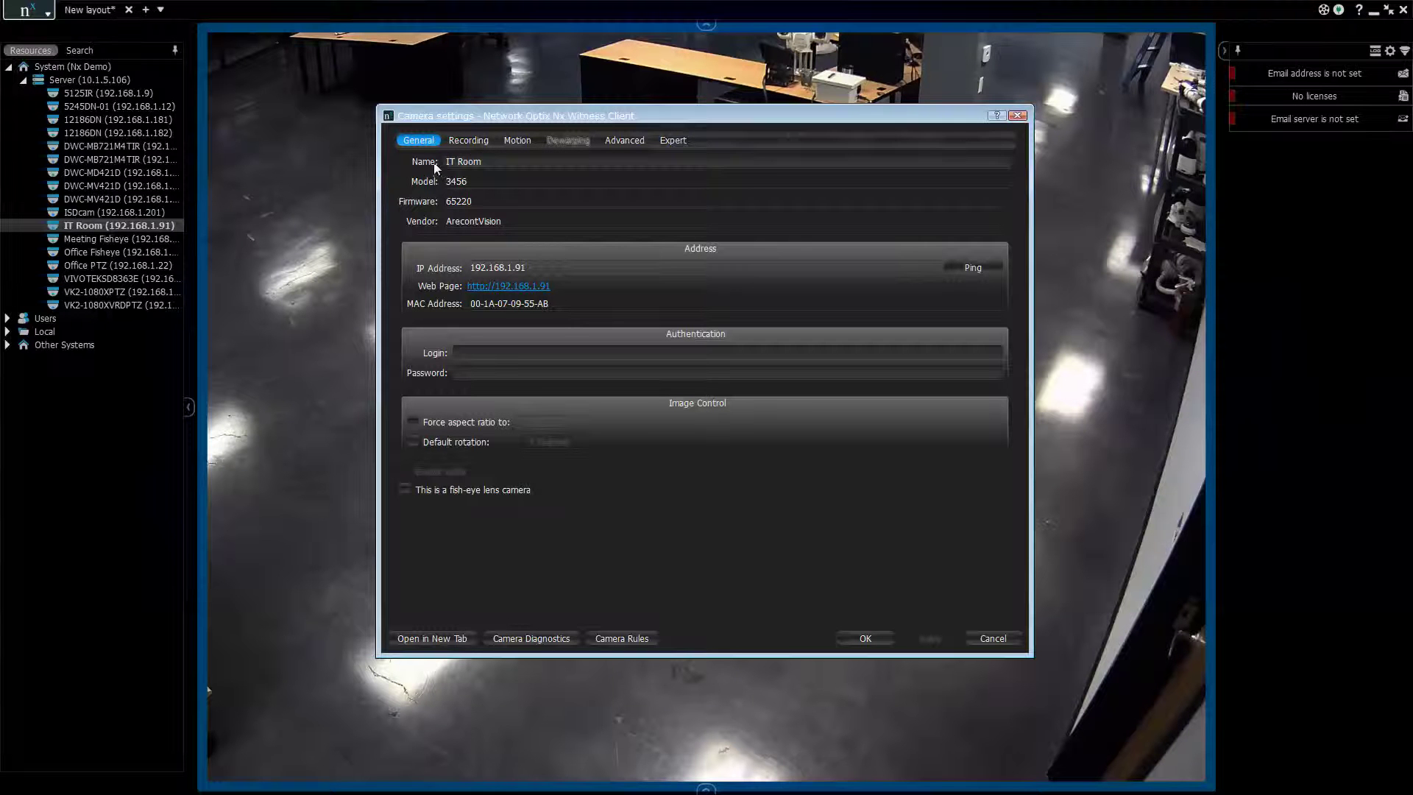
drag(492, 164, 442, 178)
click(460, 204)
click(450, 225)
click(956, 266)
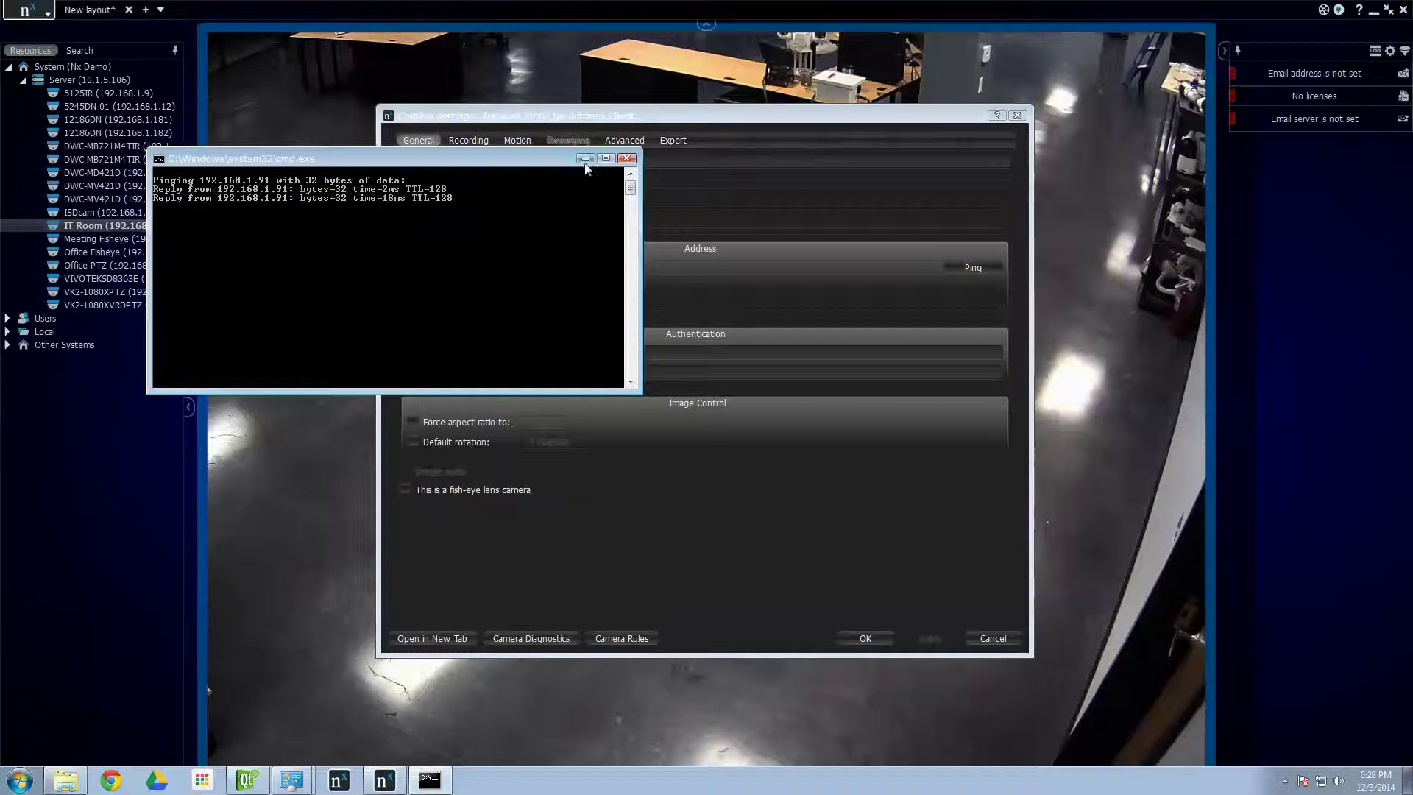
click(627, 159)
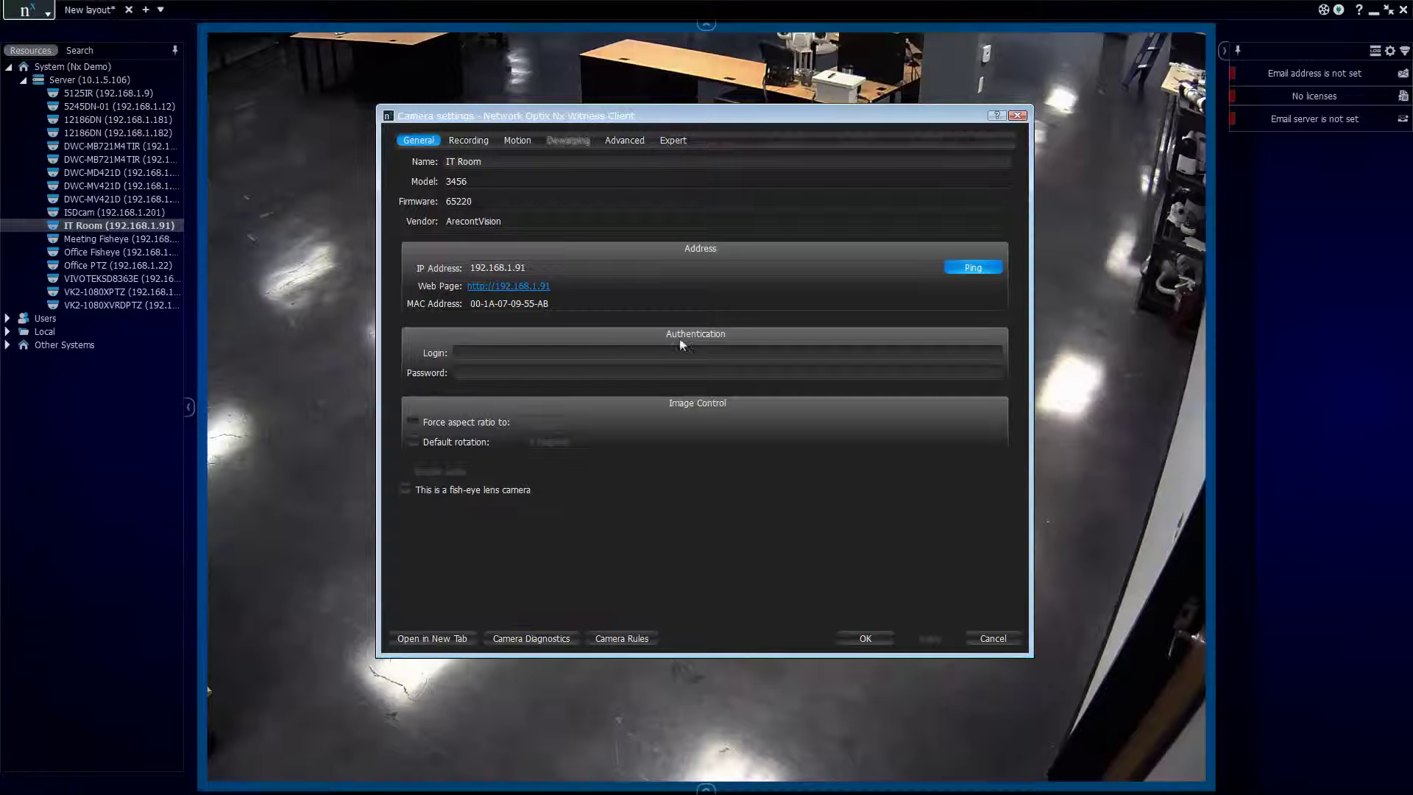
click(601, 359)
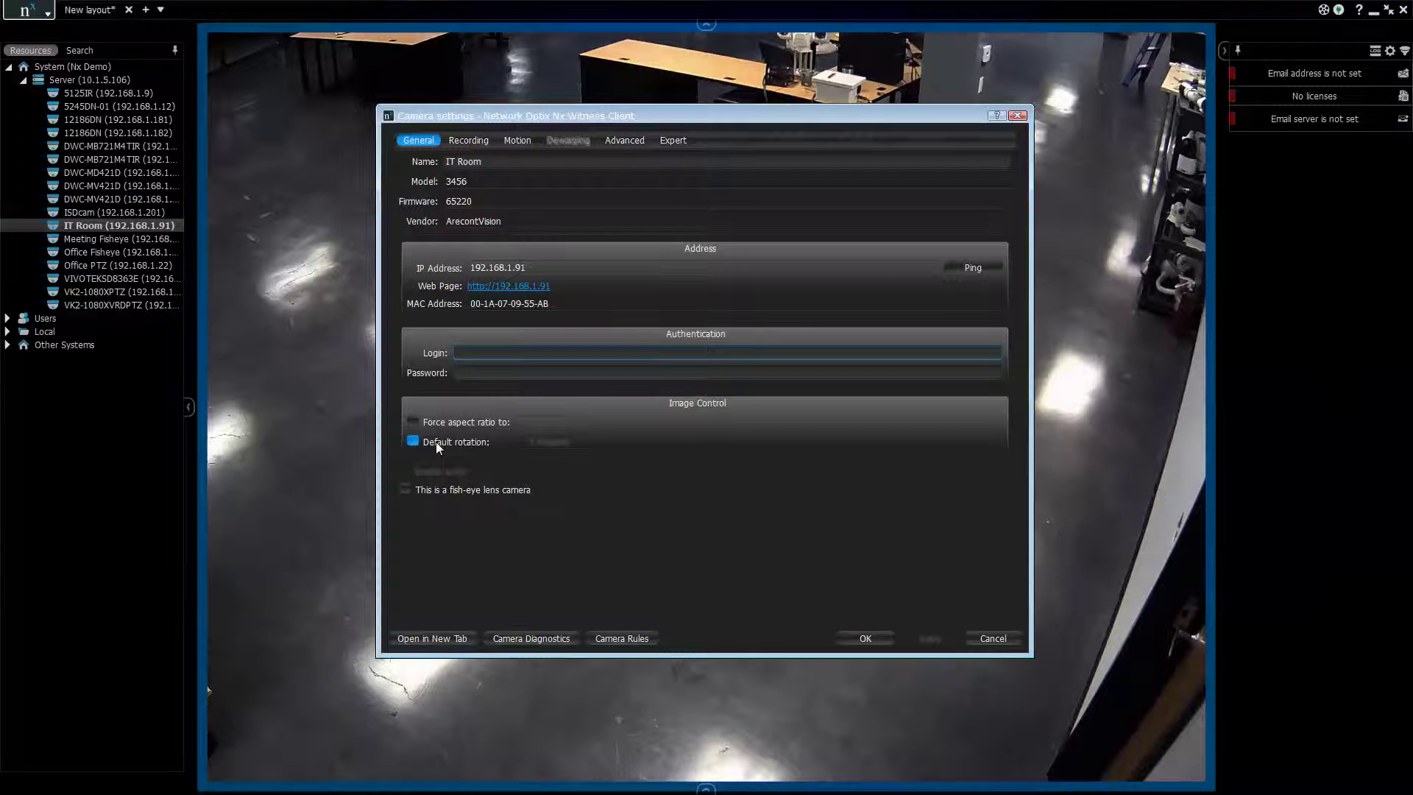
click(405, 490)
click(480, 489)
Switch to the Recording tab and enable recording for the IT Room camera
click(476, 145)
click(417, 140)
click(458, 146)
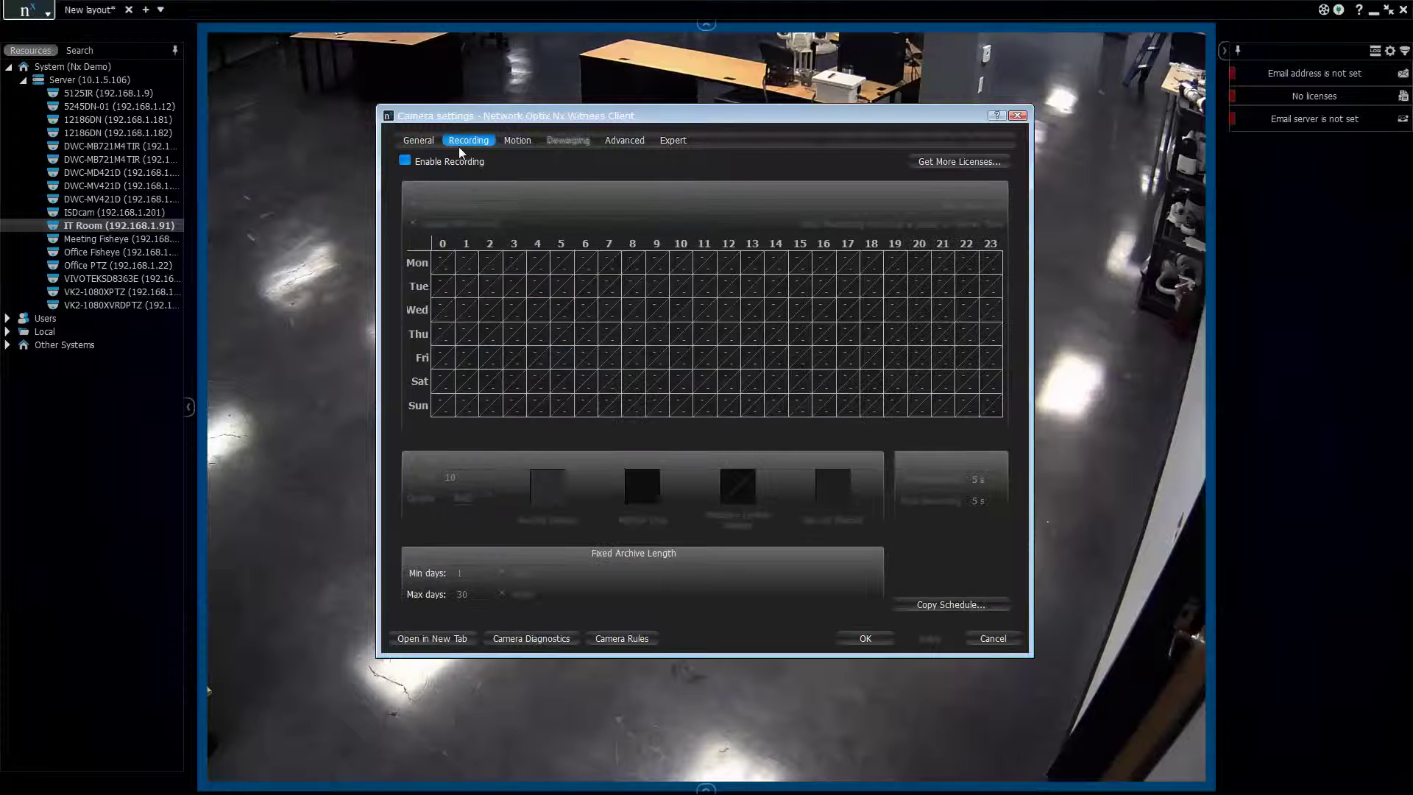
click(427, 141)
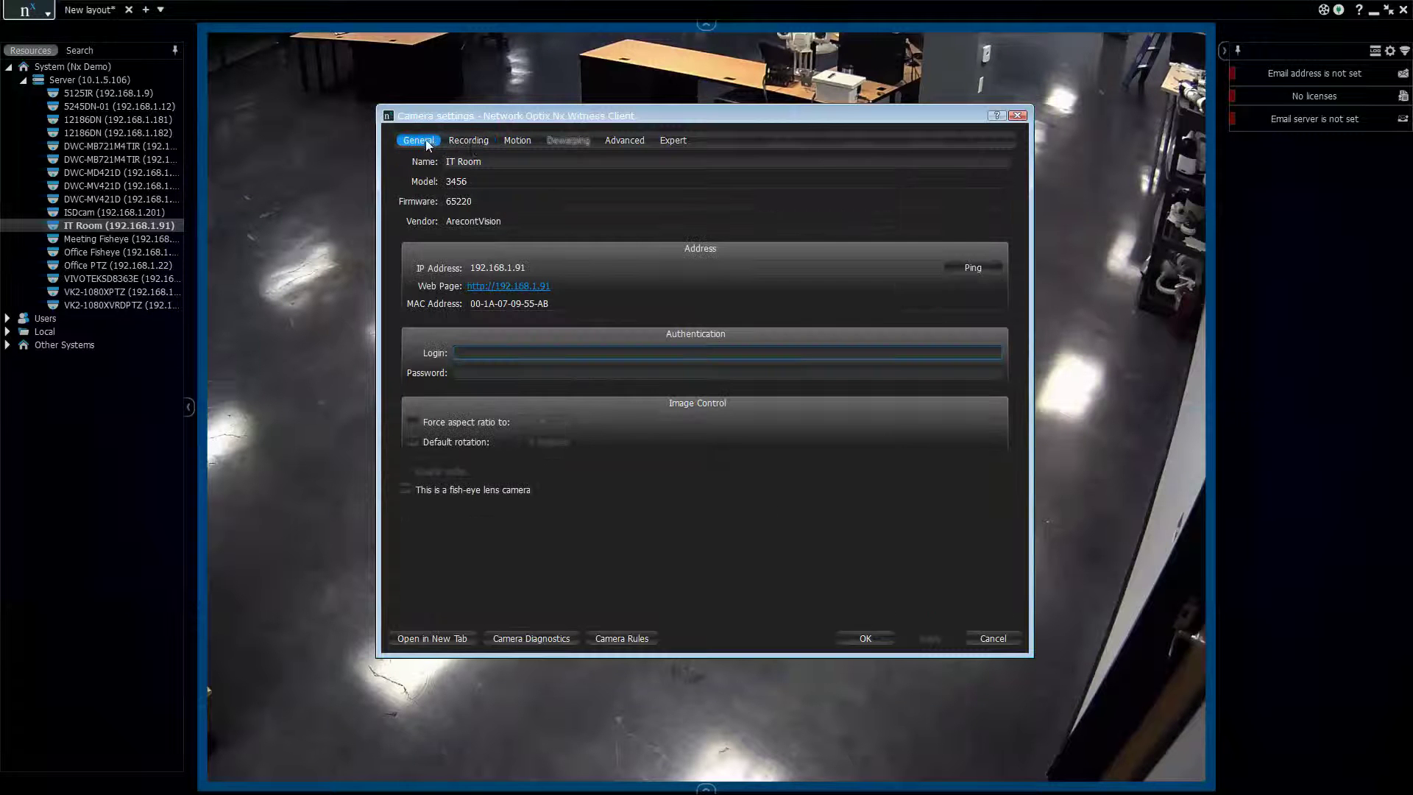
click(473, 145)
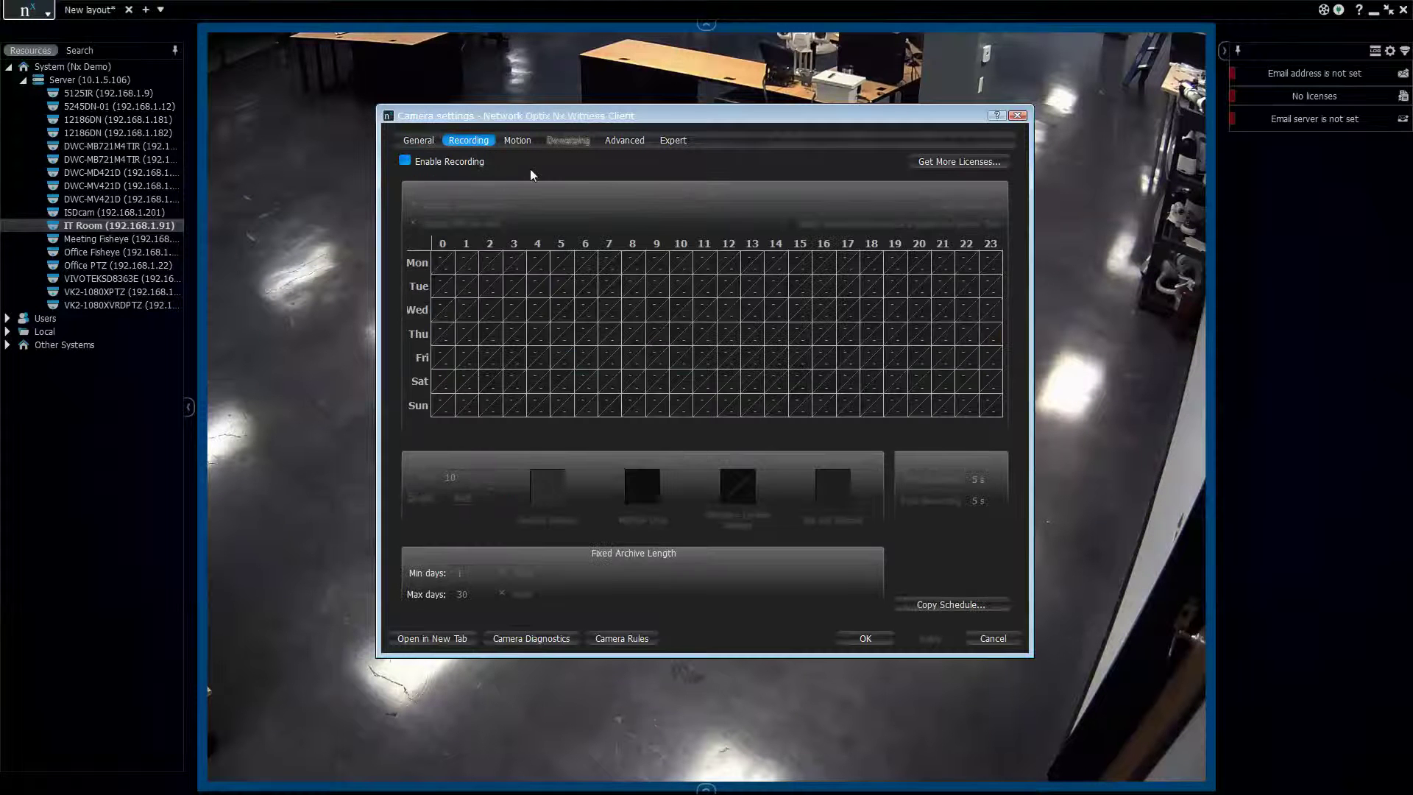
click(480, 165)
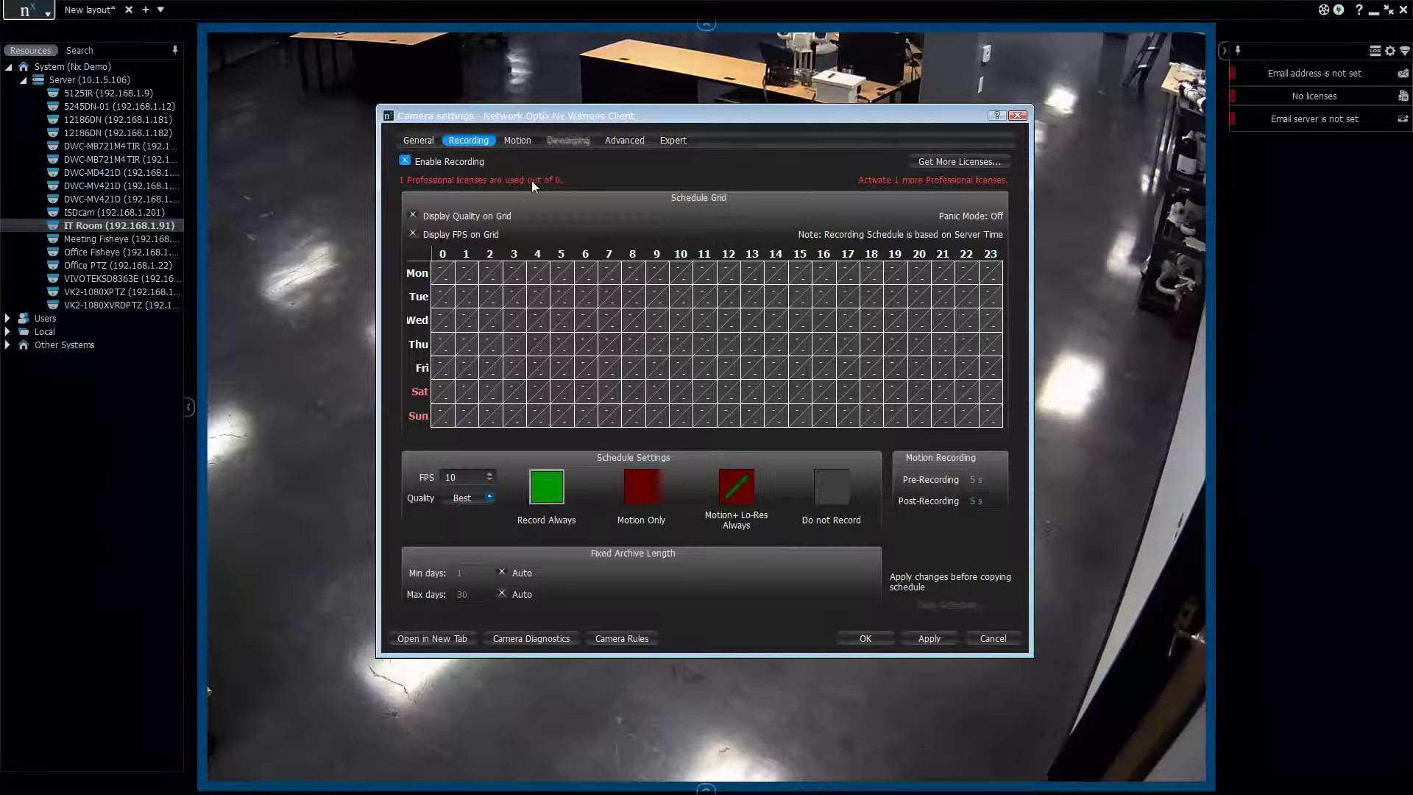
Paste the licence key, activate the trial licence, and return to the recording settings
click(939, 163)
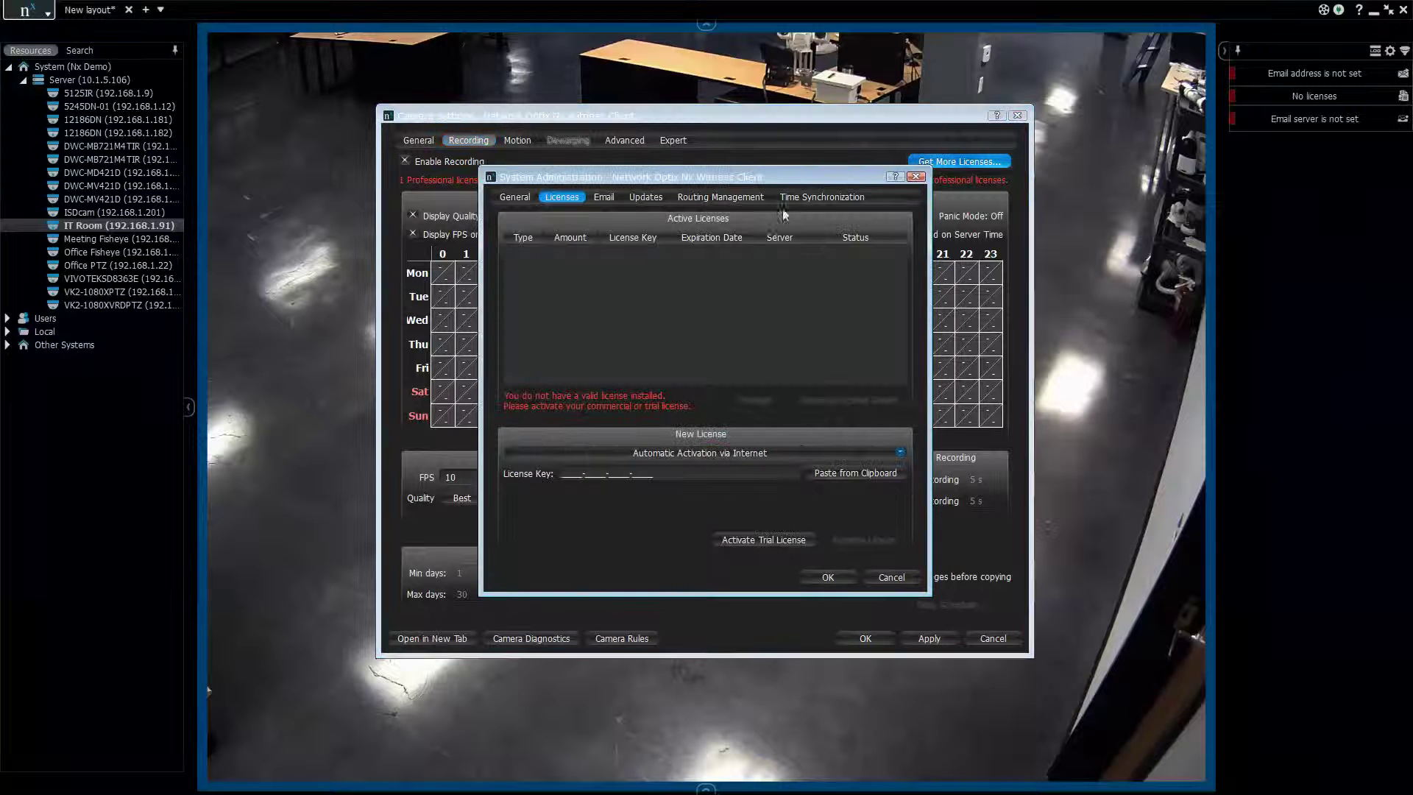
click(811, 474)
click(758, 538)
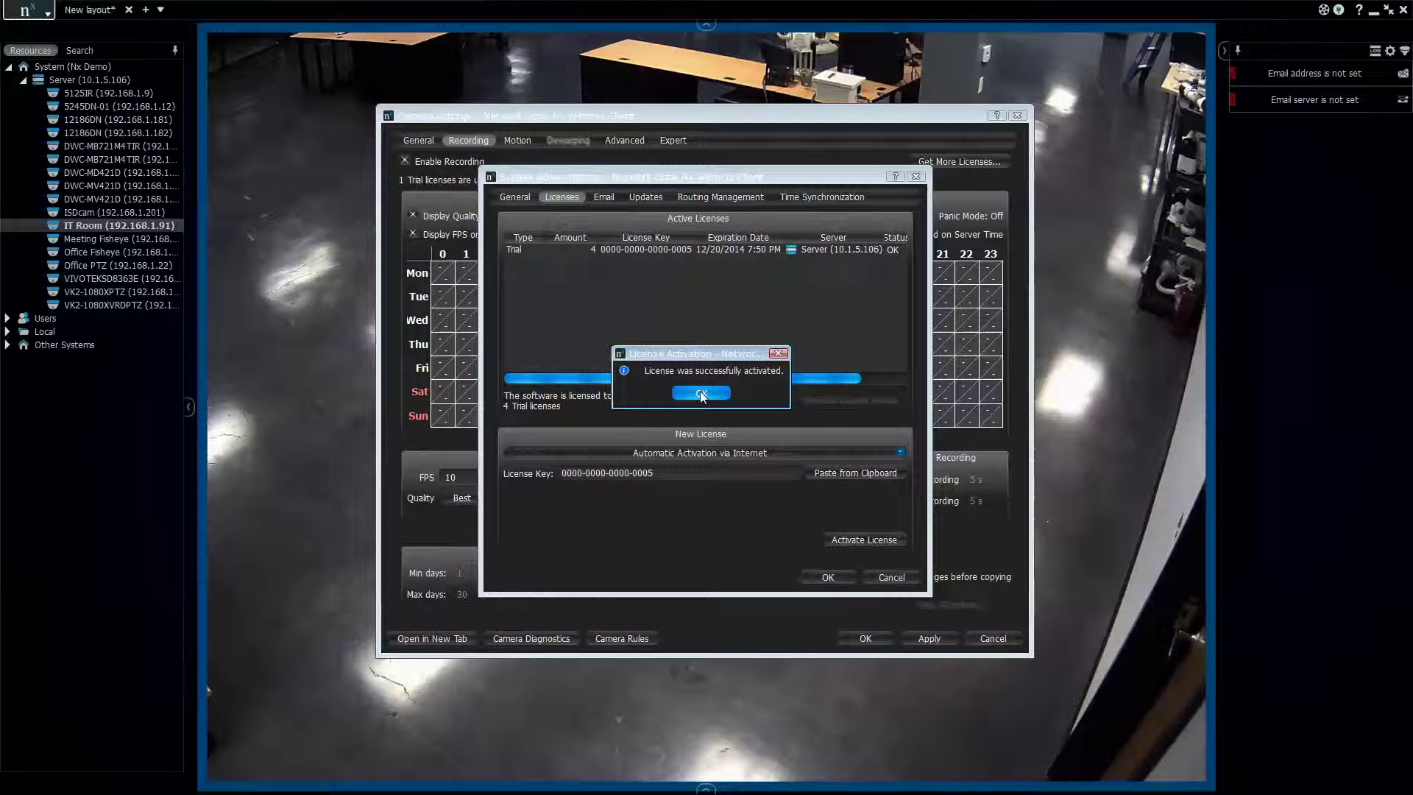
click(700, 394)
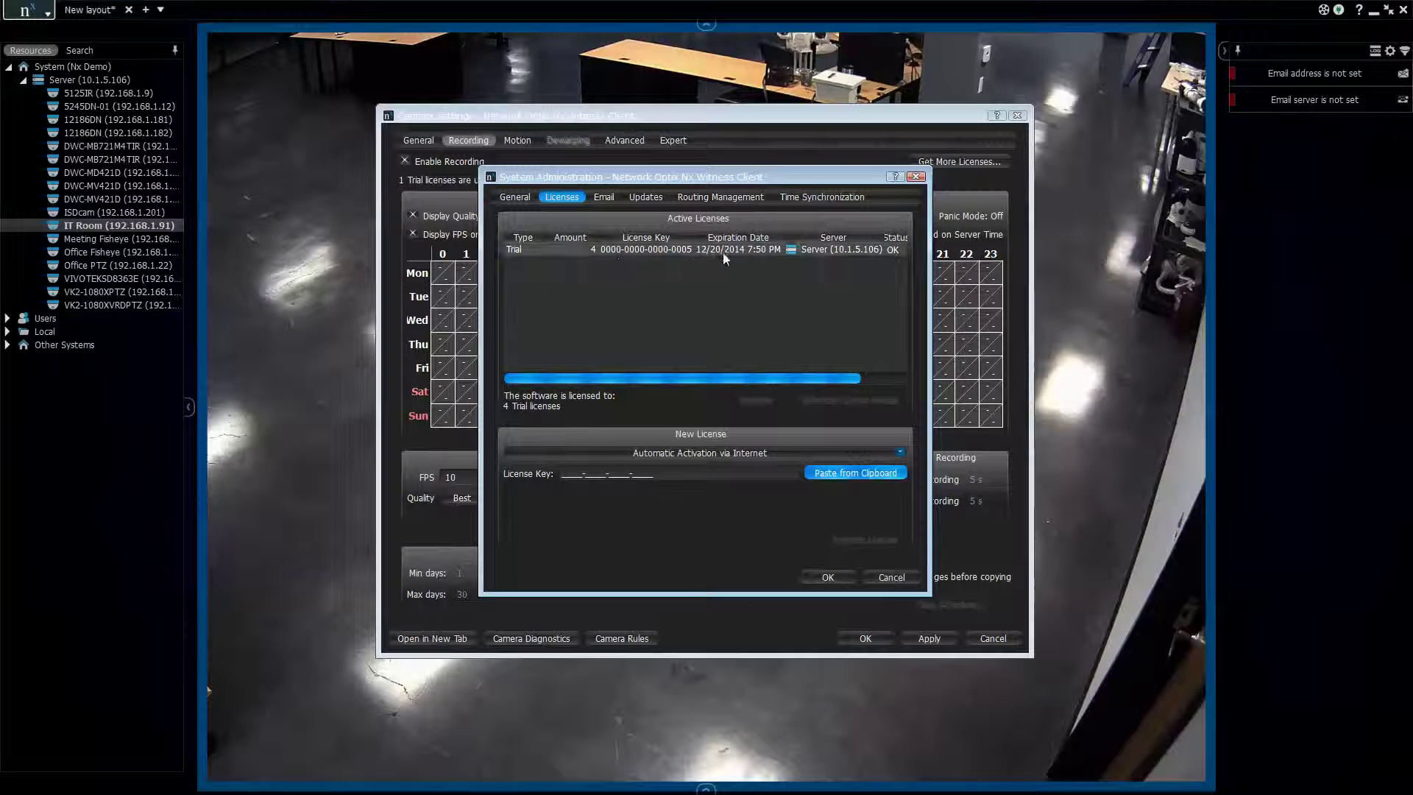
click(916, 177)
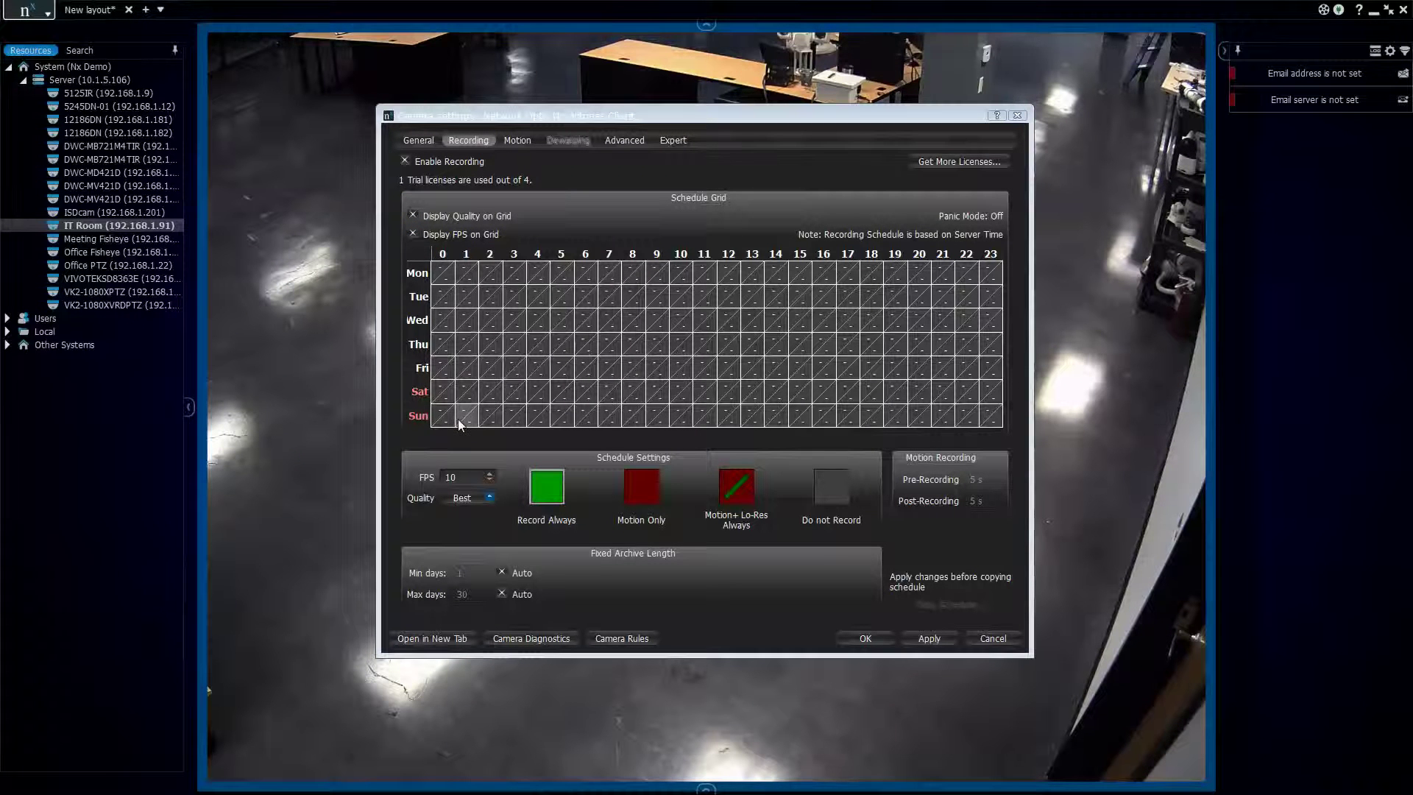
Turn off Display Quality on Grid and start raising the FPS value
click(499, 217)
click(490, 475)
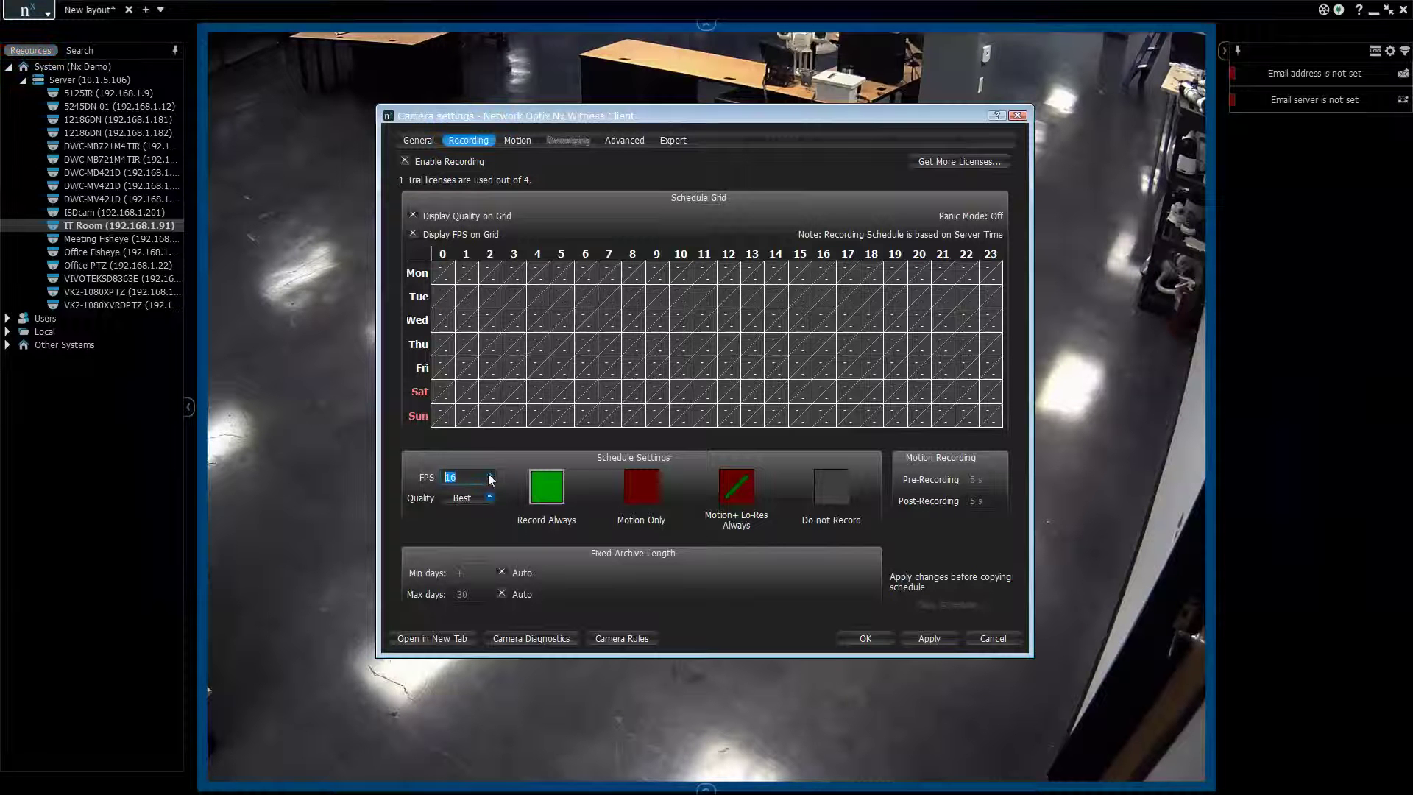
Set the schedule settings to 21 FPS with Medium quality
drag(490, 475, 490, 475)
scroll(490, 477, down, 2)
click(472, 487)
click(479, 502)
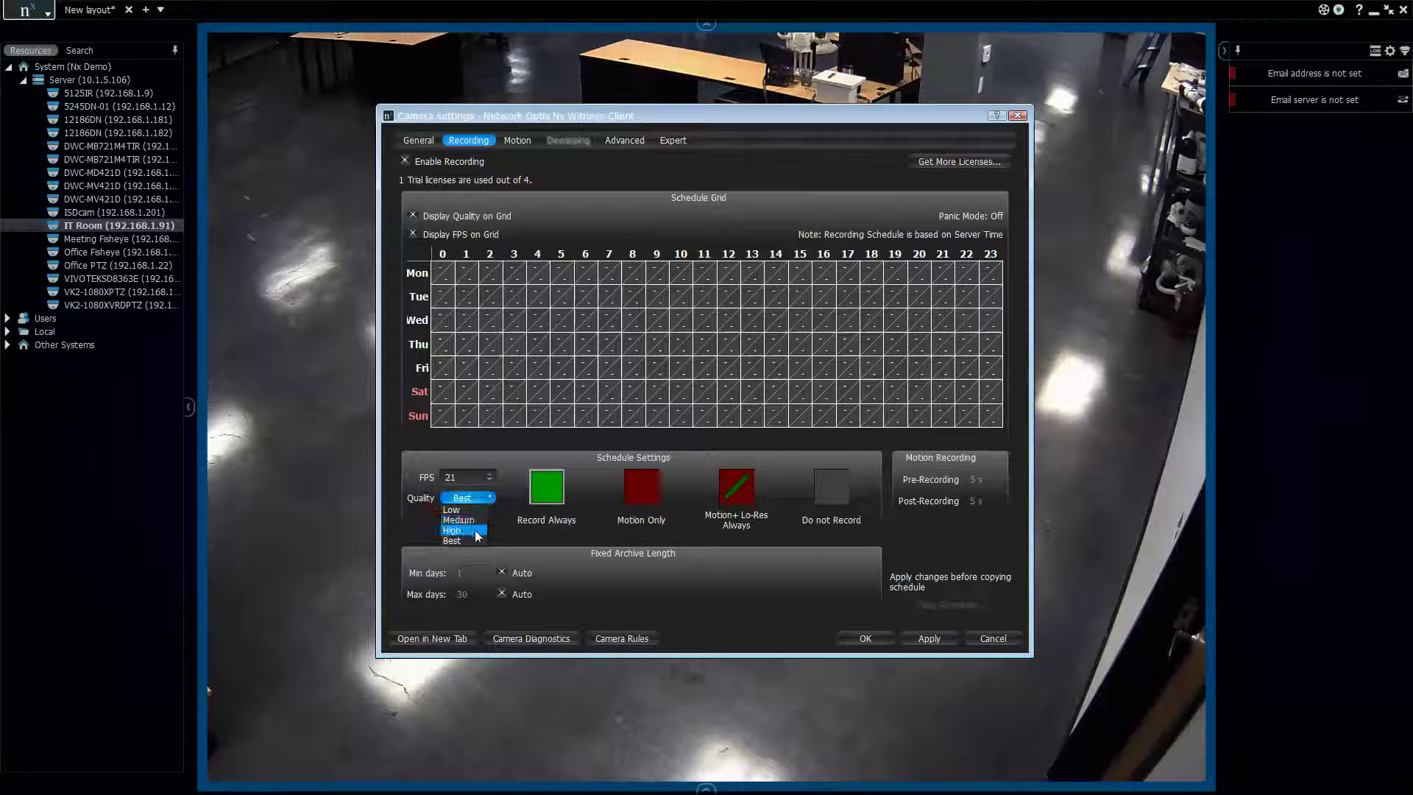
key(Up)
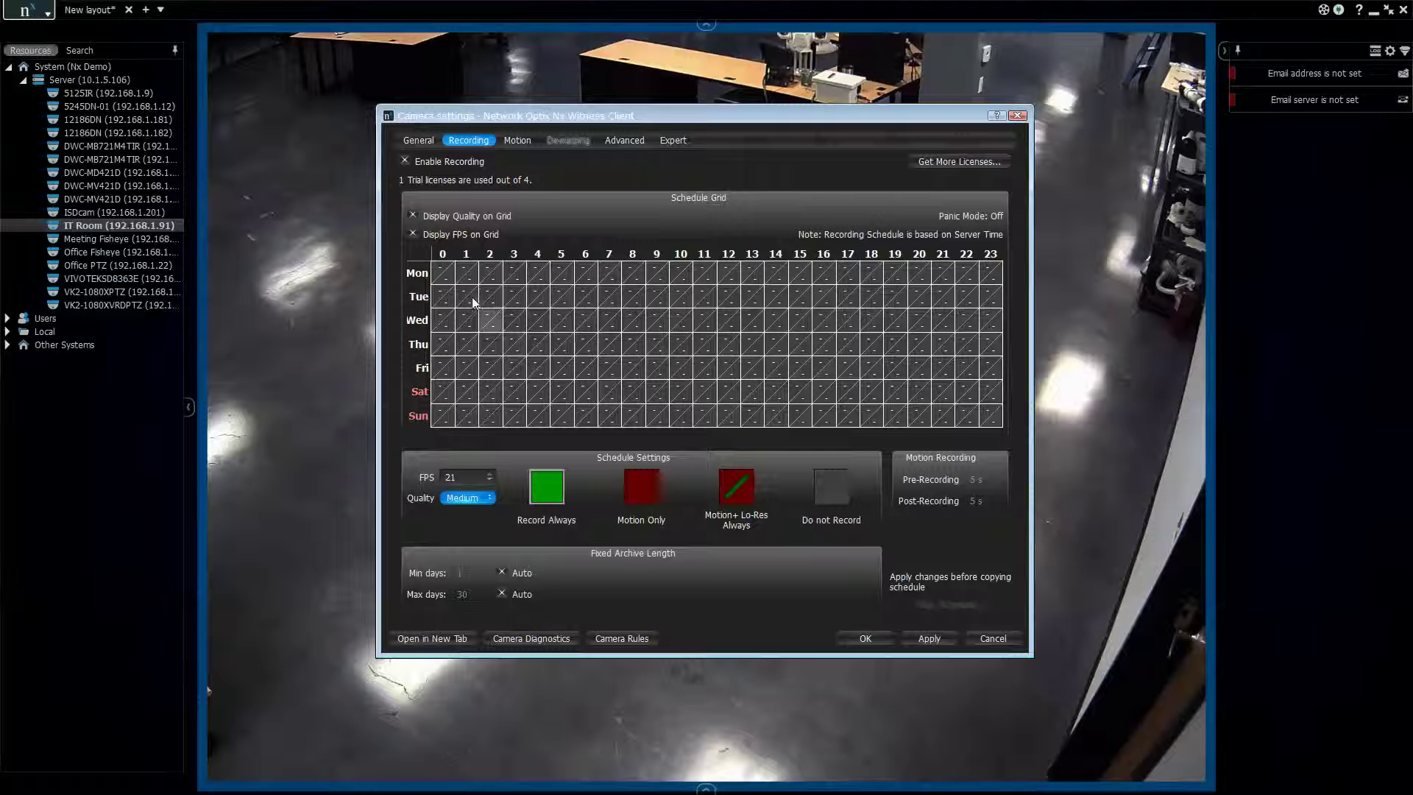
Paint Record Always at High quality and 21 fps across the IT Room camera's whole week, then apply
mouse_move(441, 273)
mouse_down()
mouse_move(585, 355)
mouse_move(996, 427)
mouse_up()
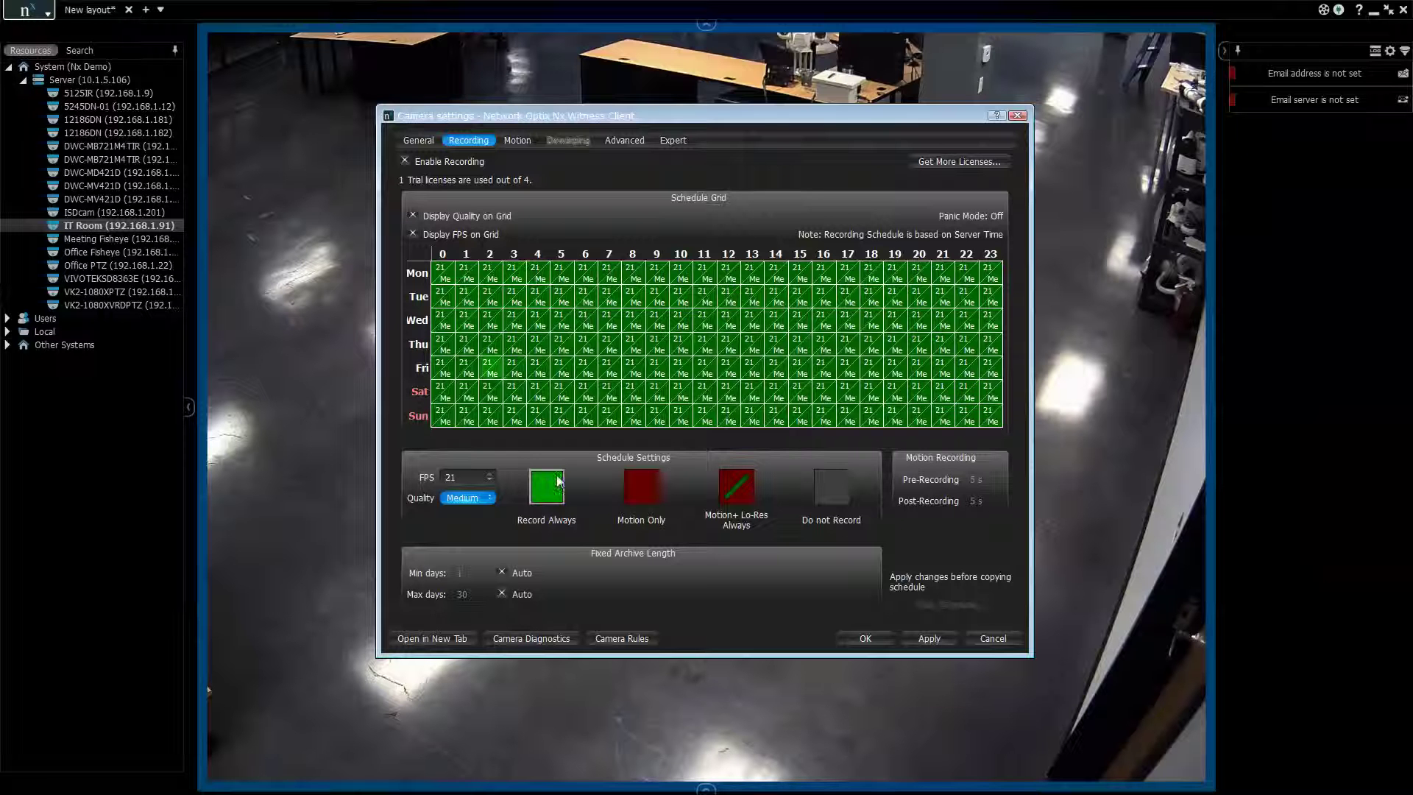
click(479, 498)
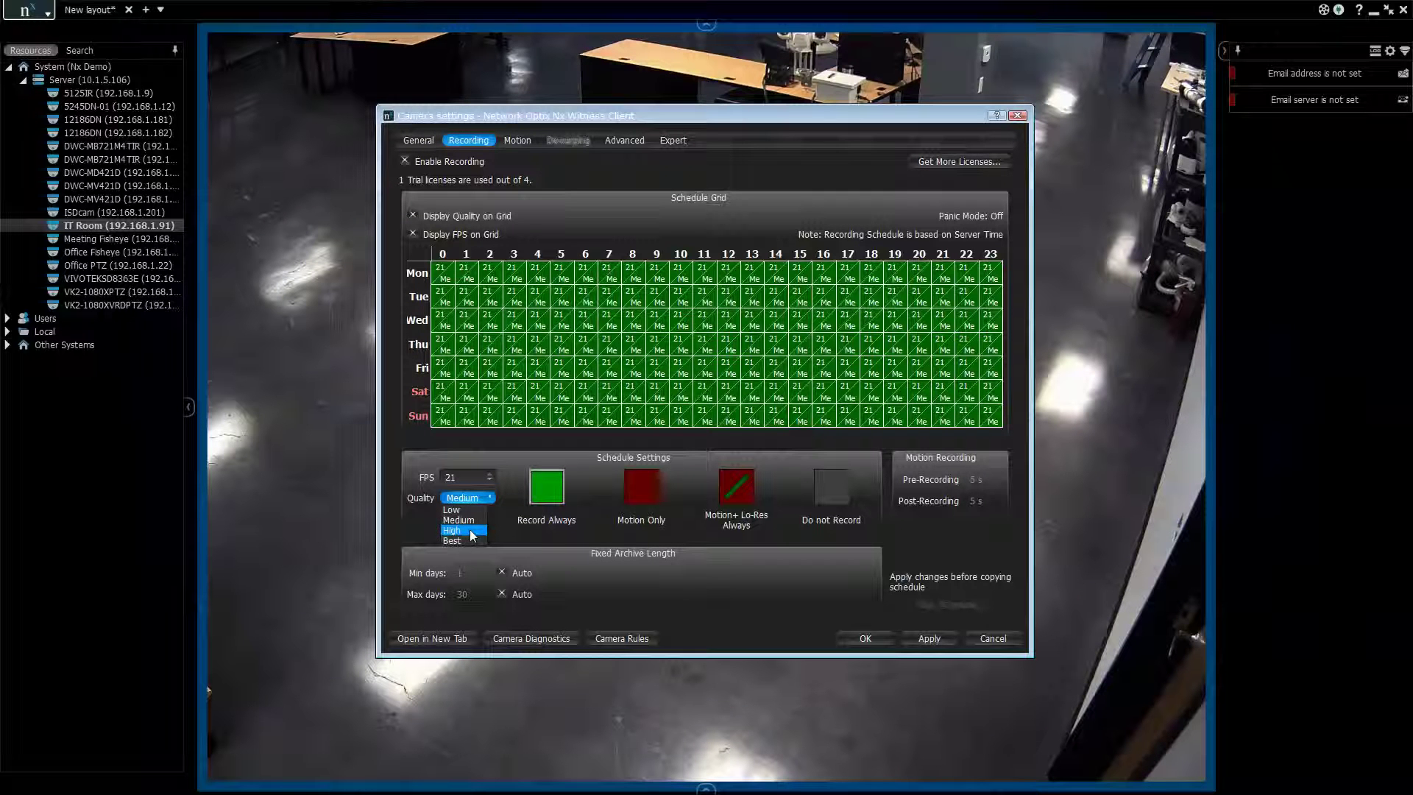
click(470, 531)
click(930, 637)
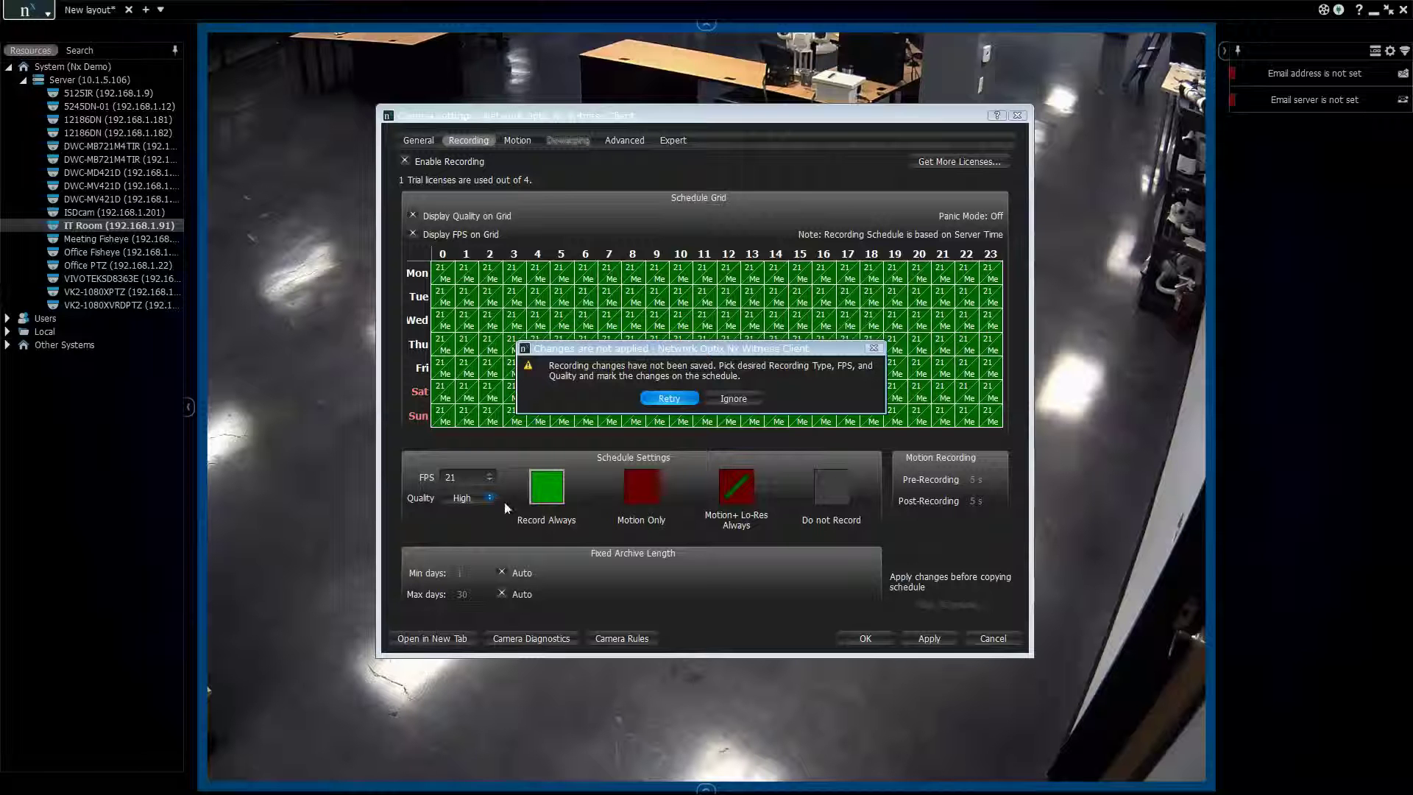
click(669, 398)
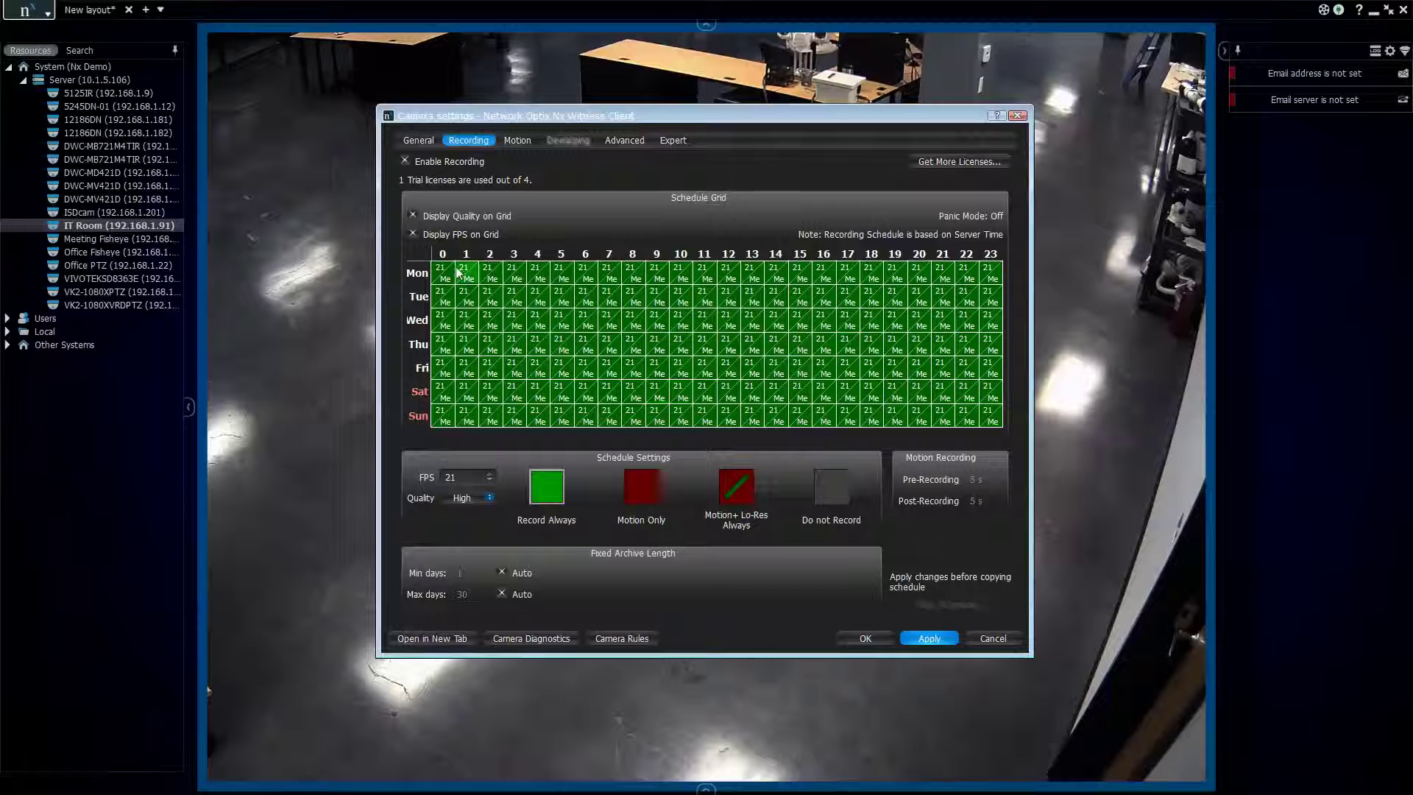
mouse_move(460, 287)
mouse_down()
mouse_move(879, 419)
mouse_move(1017, 426)
mouse_up()
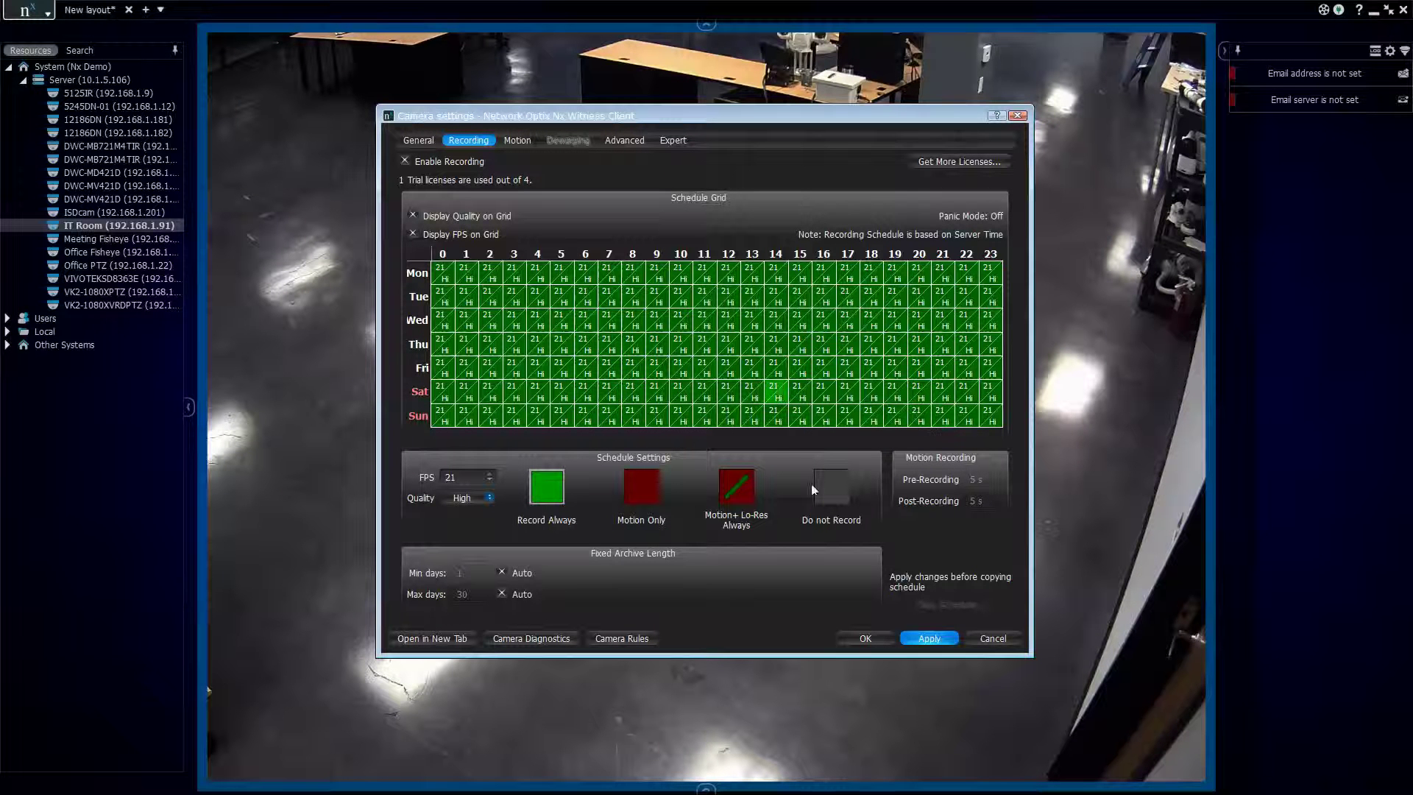
click(929, 638)
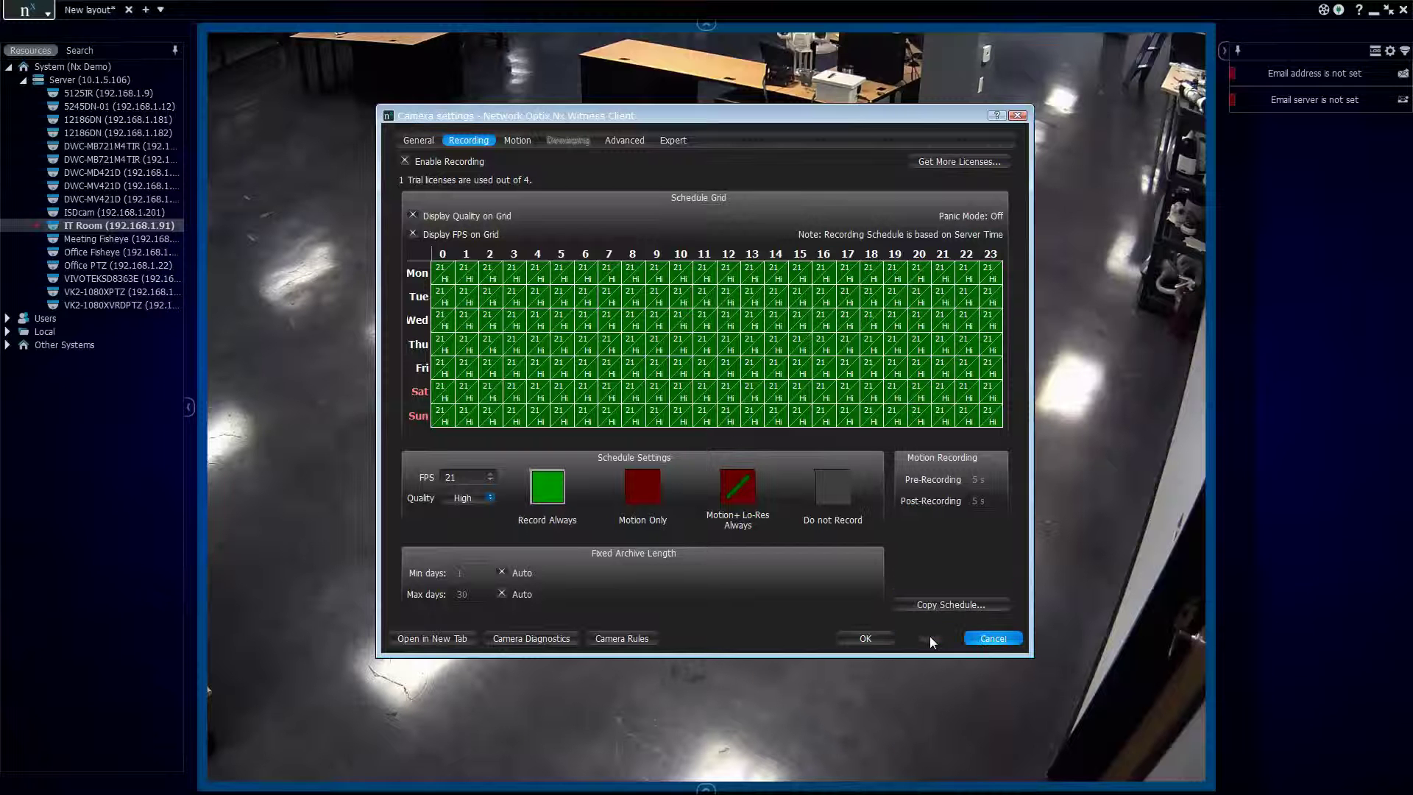
click(865, 637)
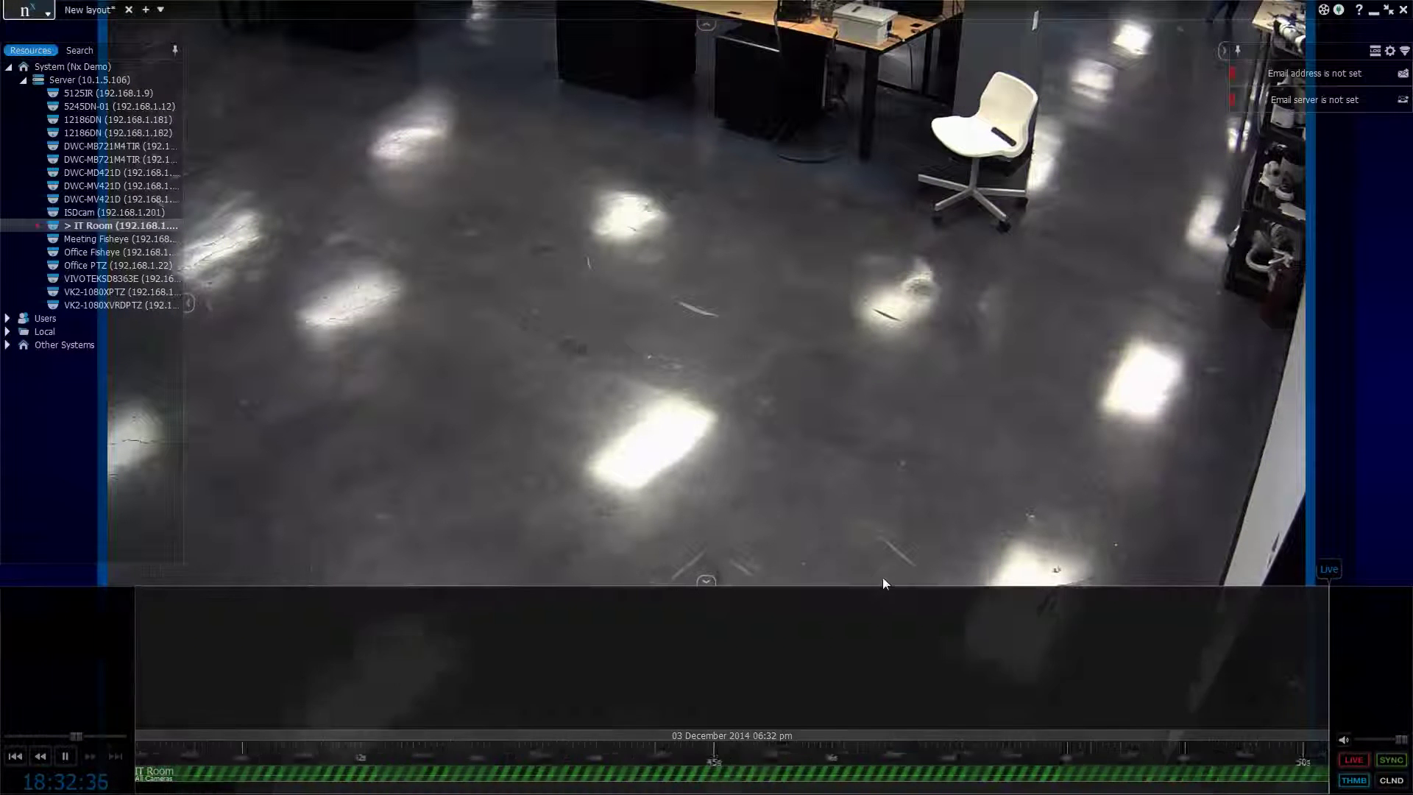
Restore the full-screen IT Room view to a tile and close it, emptying the layout
double_click(743, 316)
double_click(496, 326)
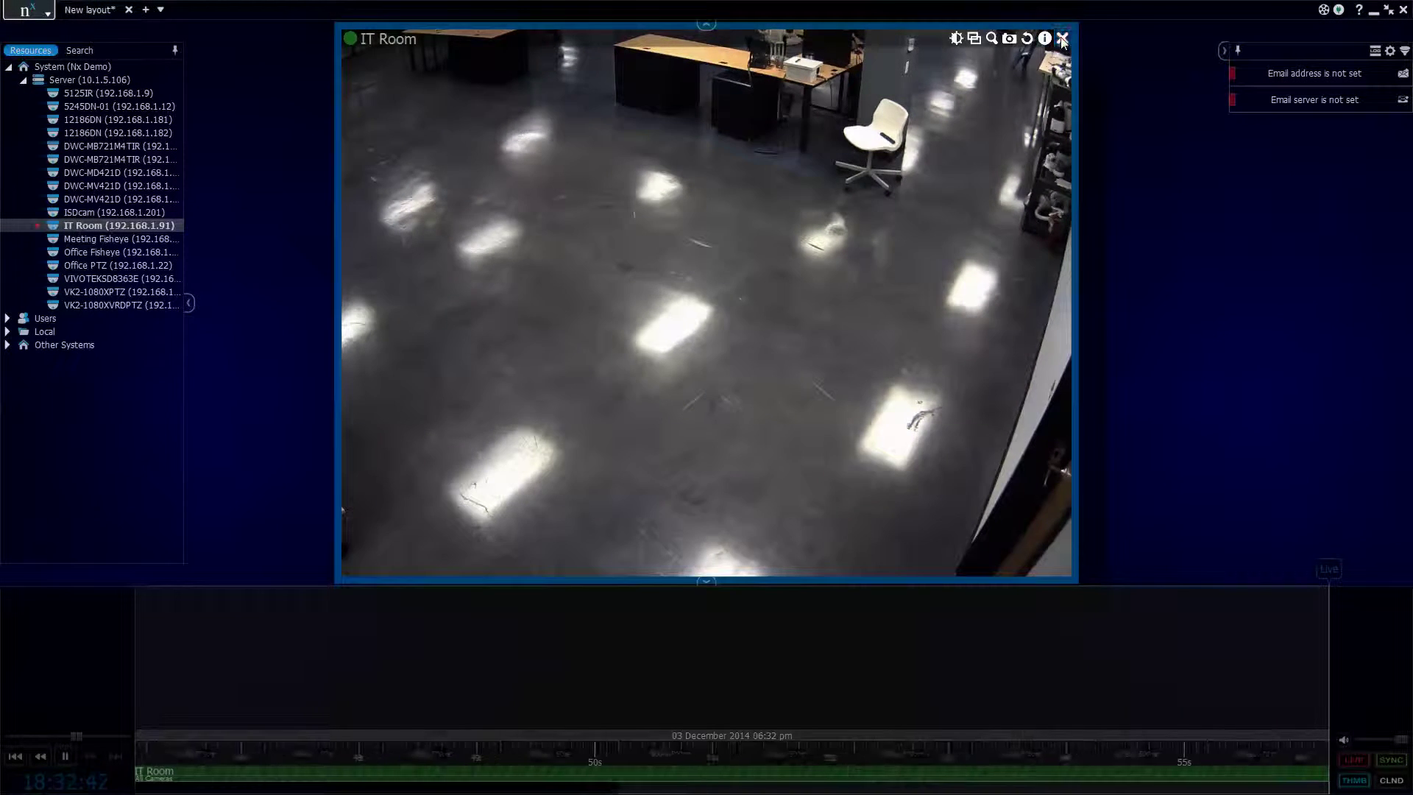
click(1062, 39)
click(161, 239)
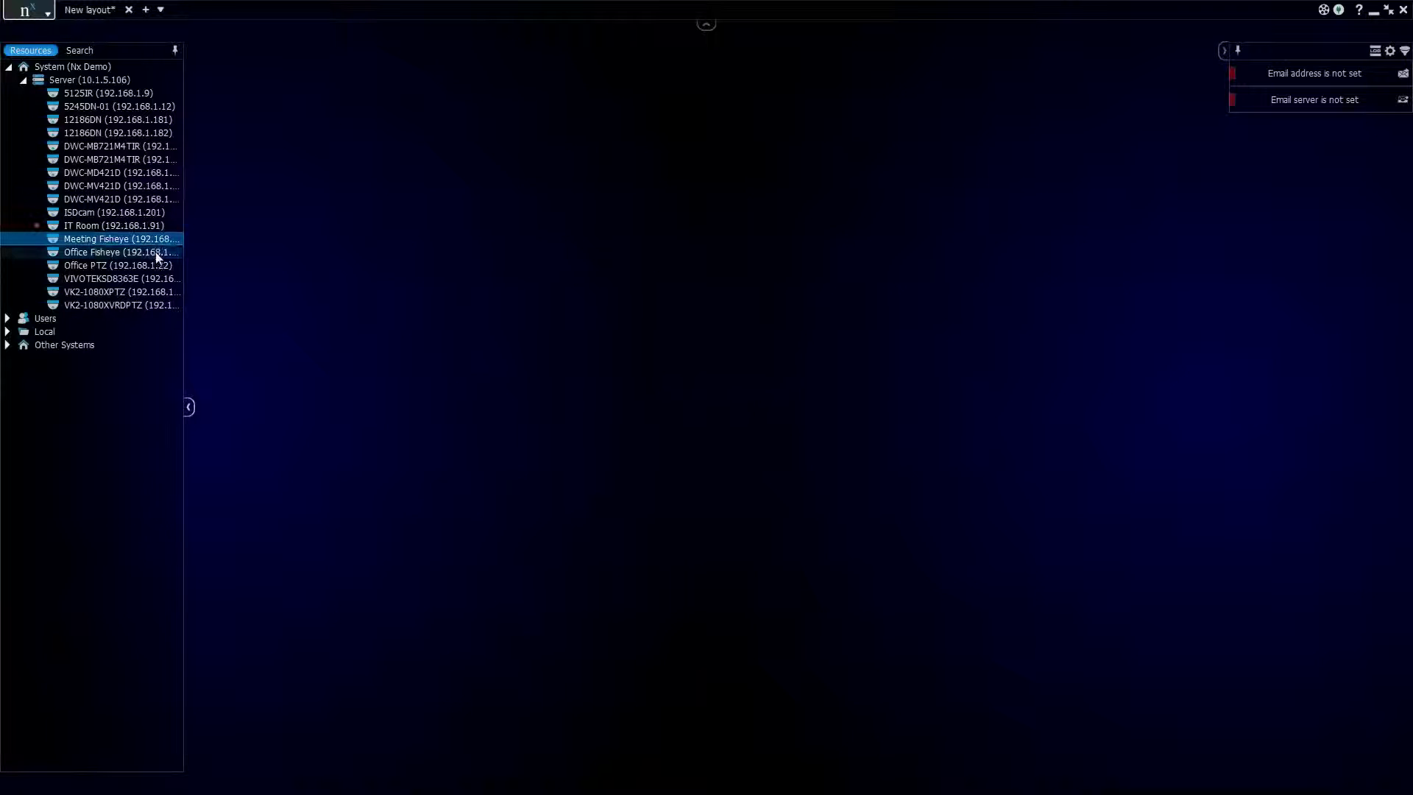
Place Meeting Fisheye and Office Fisheye on the layout and open their shared Camera Settings
ctrl+click(153, 251)
drag(153, 252, 477, 293)
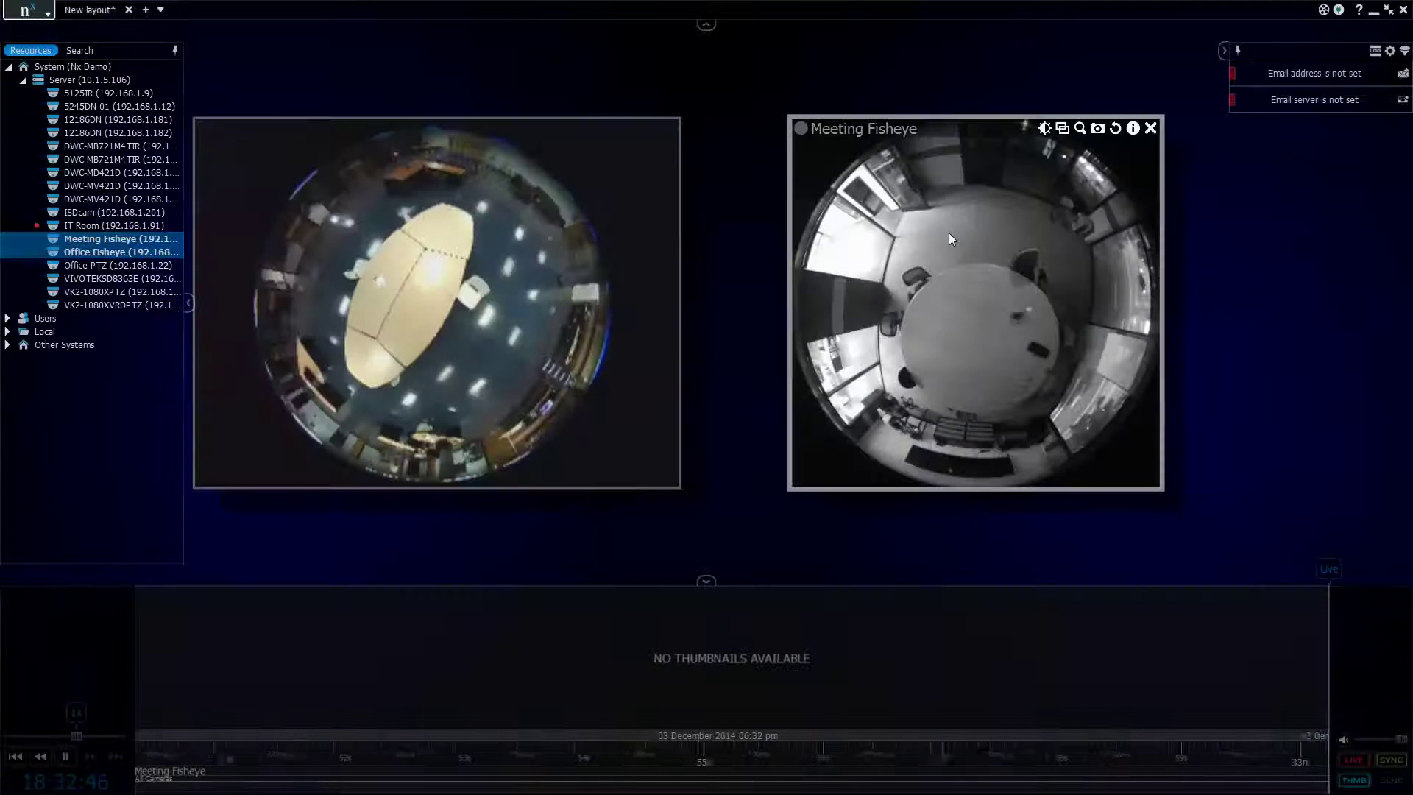
drag(532, 74, 1031, 306)
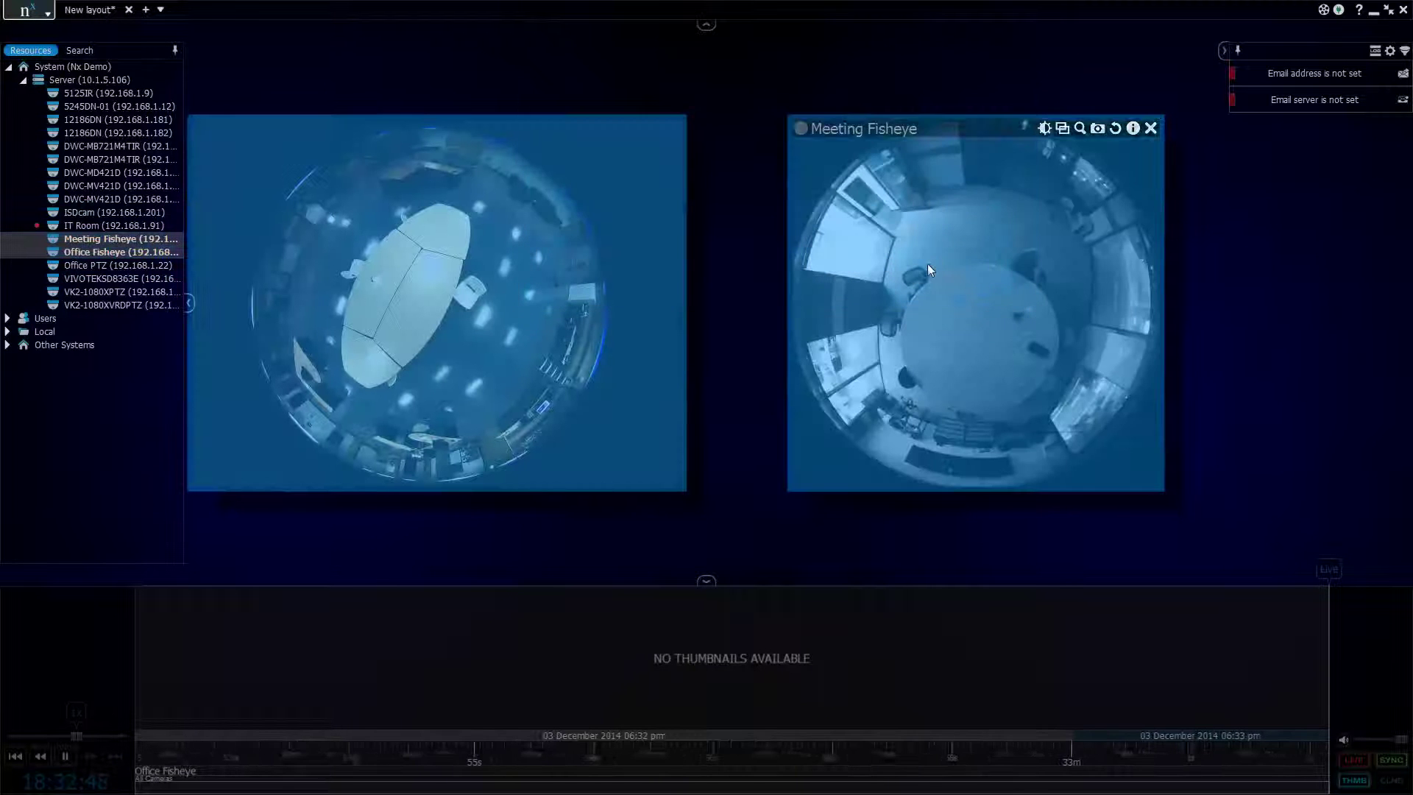
right_click(927, 263)
click(986, 421)
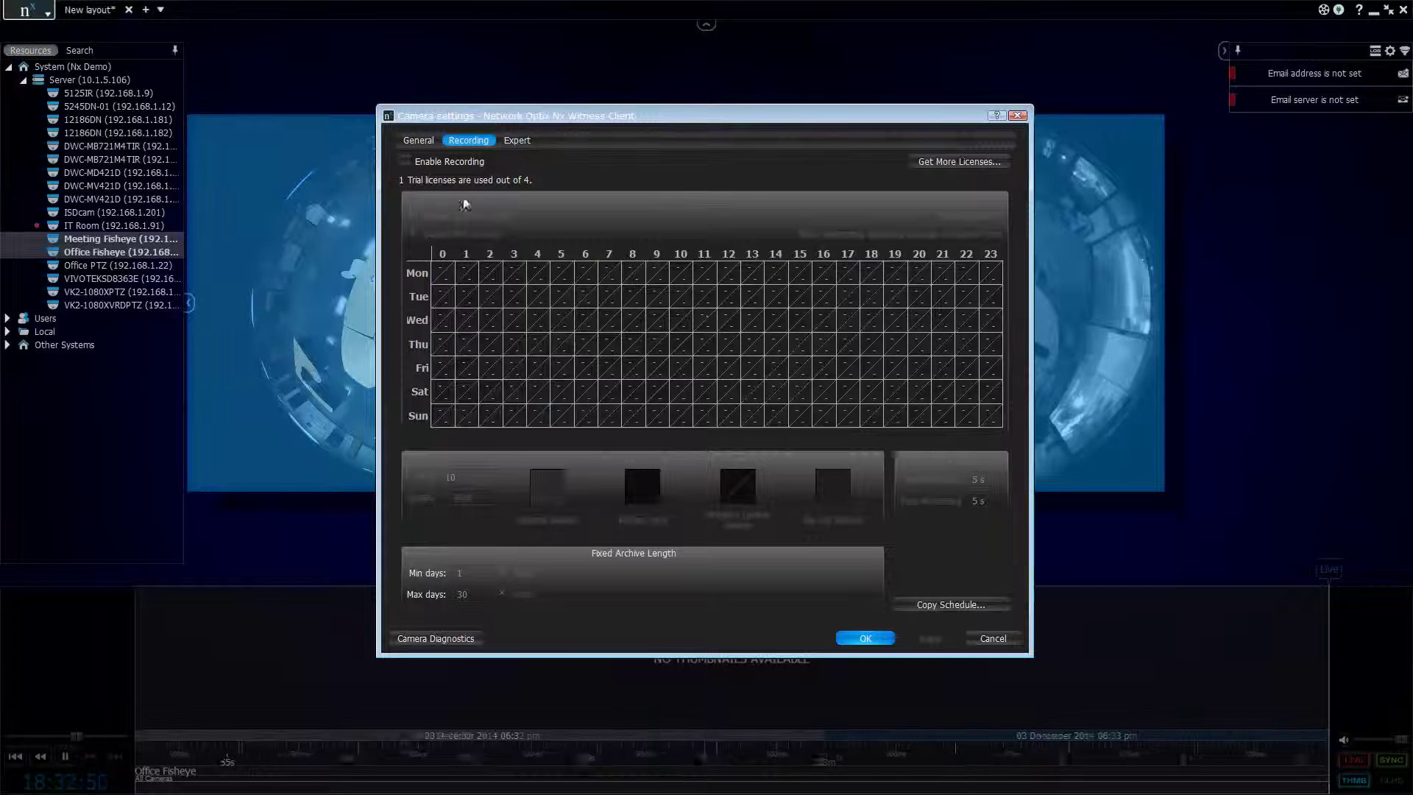
Enable recording on both fisheyes with a whole-week record-always schedule at 15 fps, Best quality
click(432, 163)
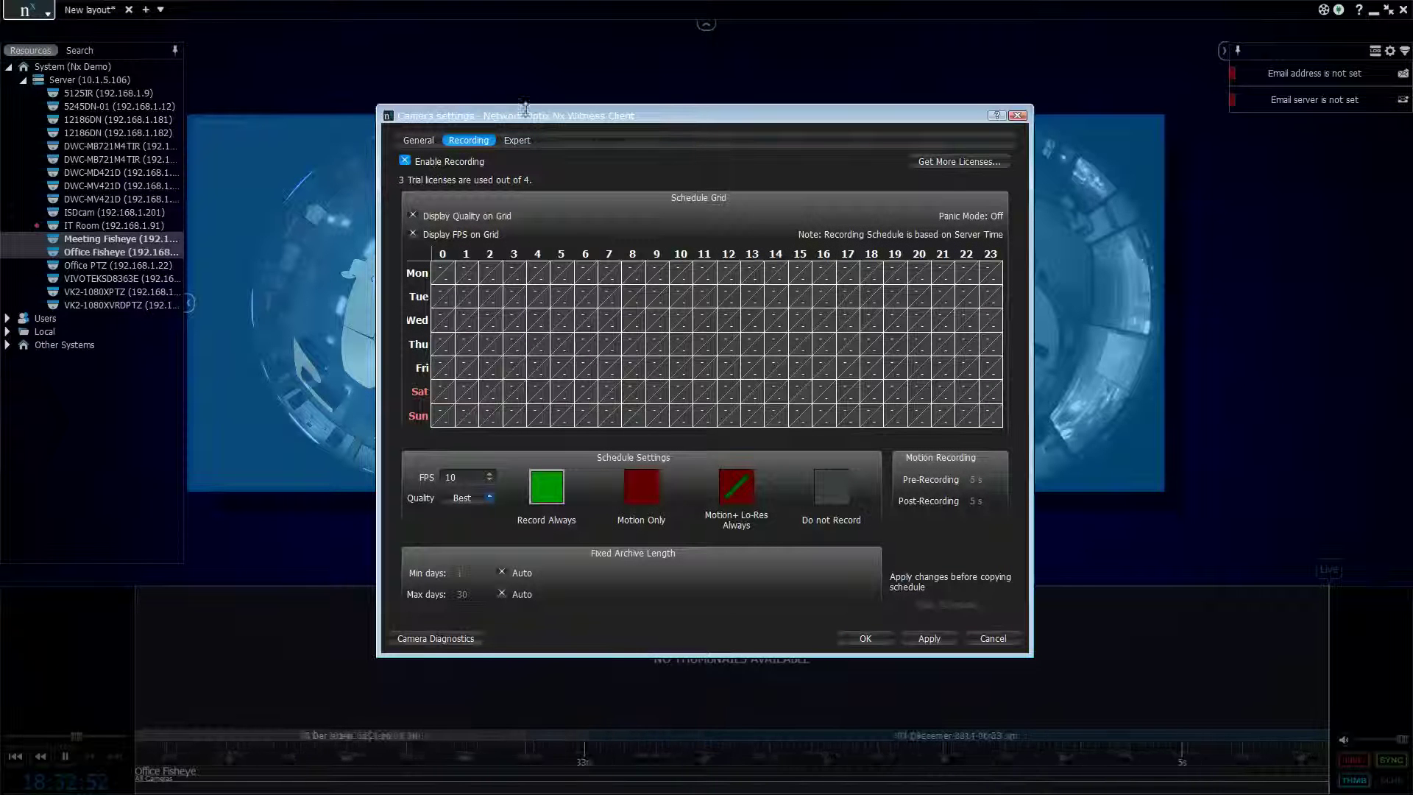
drag(531, 115, 630, 94)
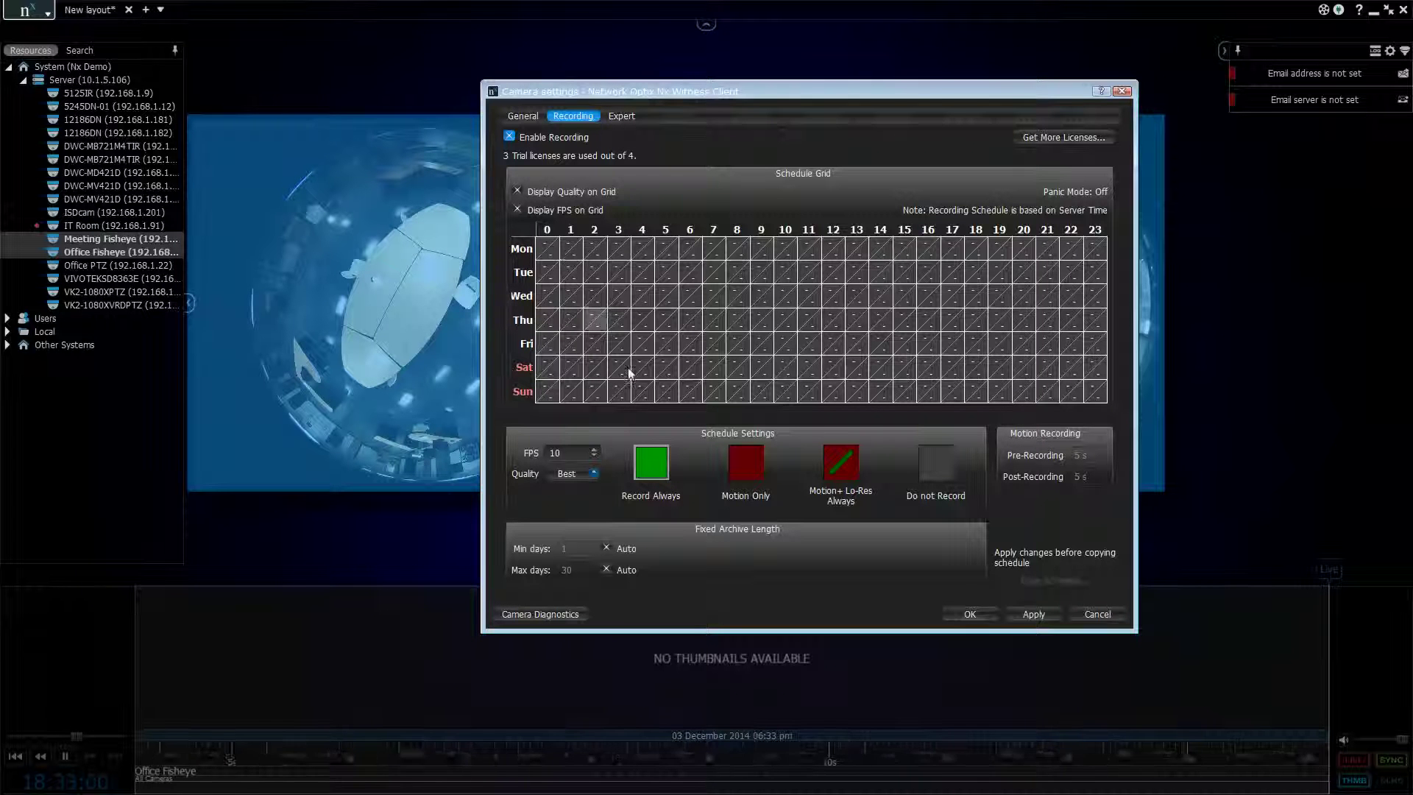
drag(548, 256, 1207, 458)
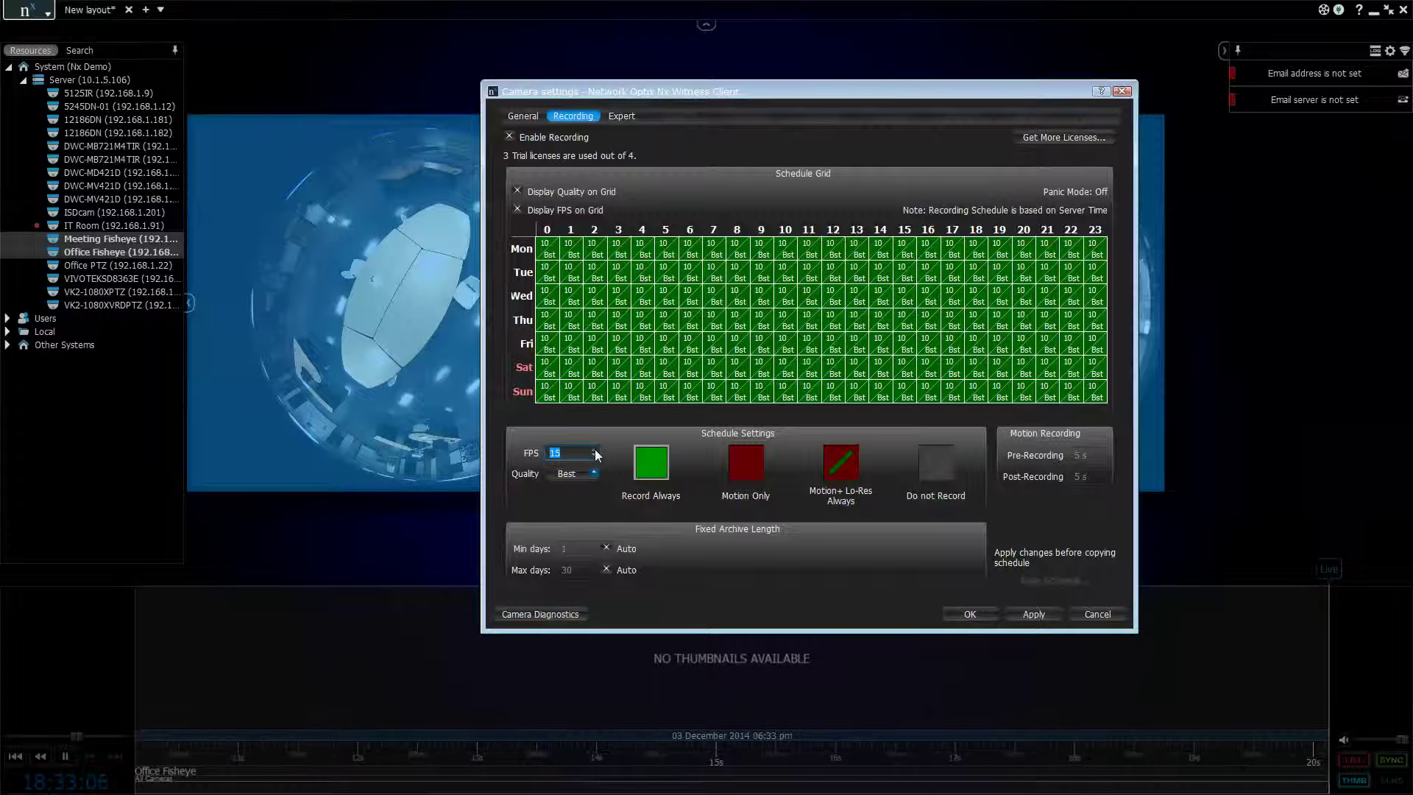
drag(545, 251, 1089, 403)
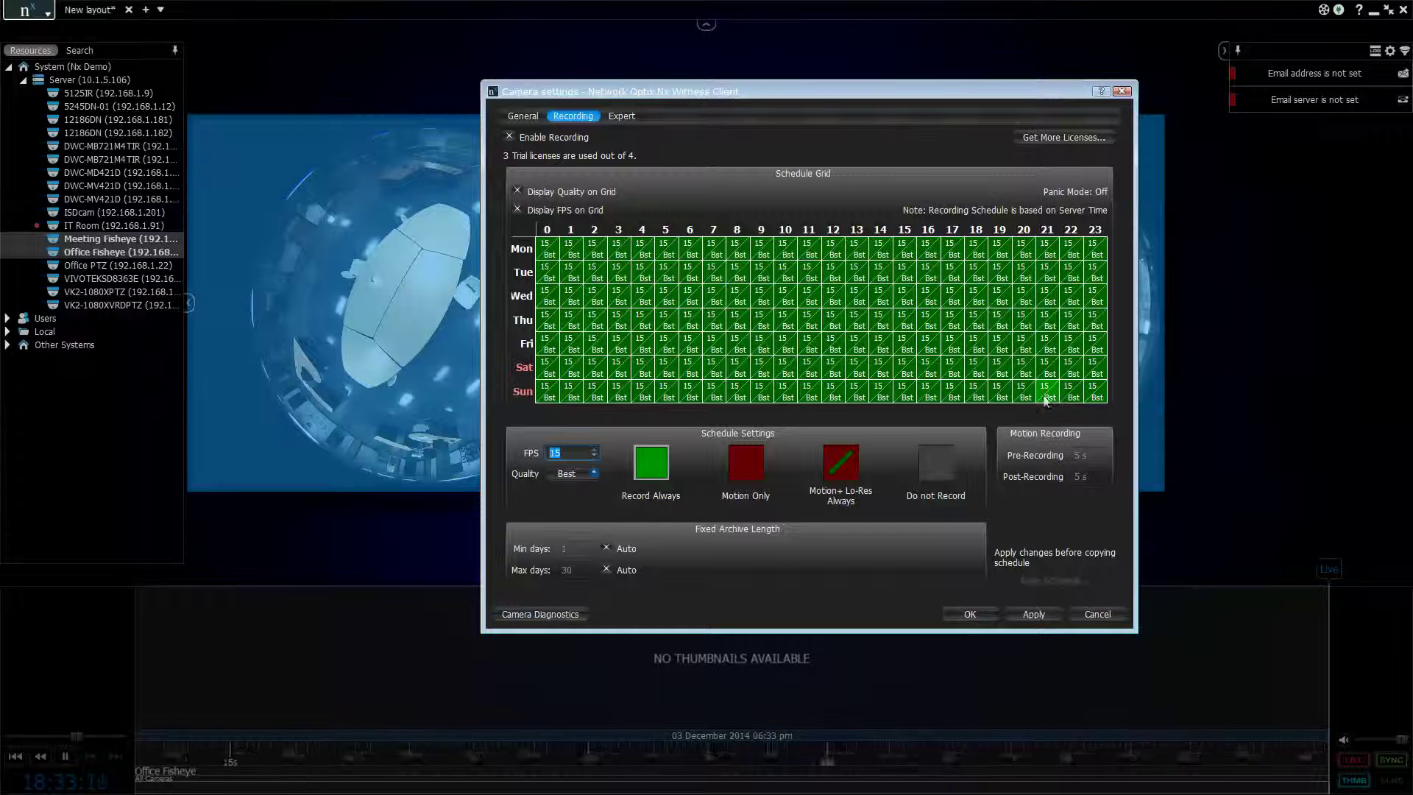
click(1033, 614)
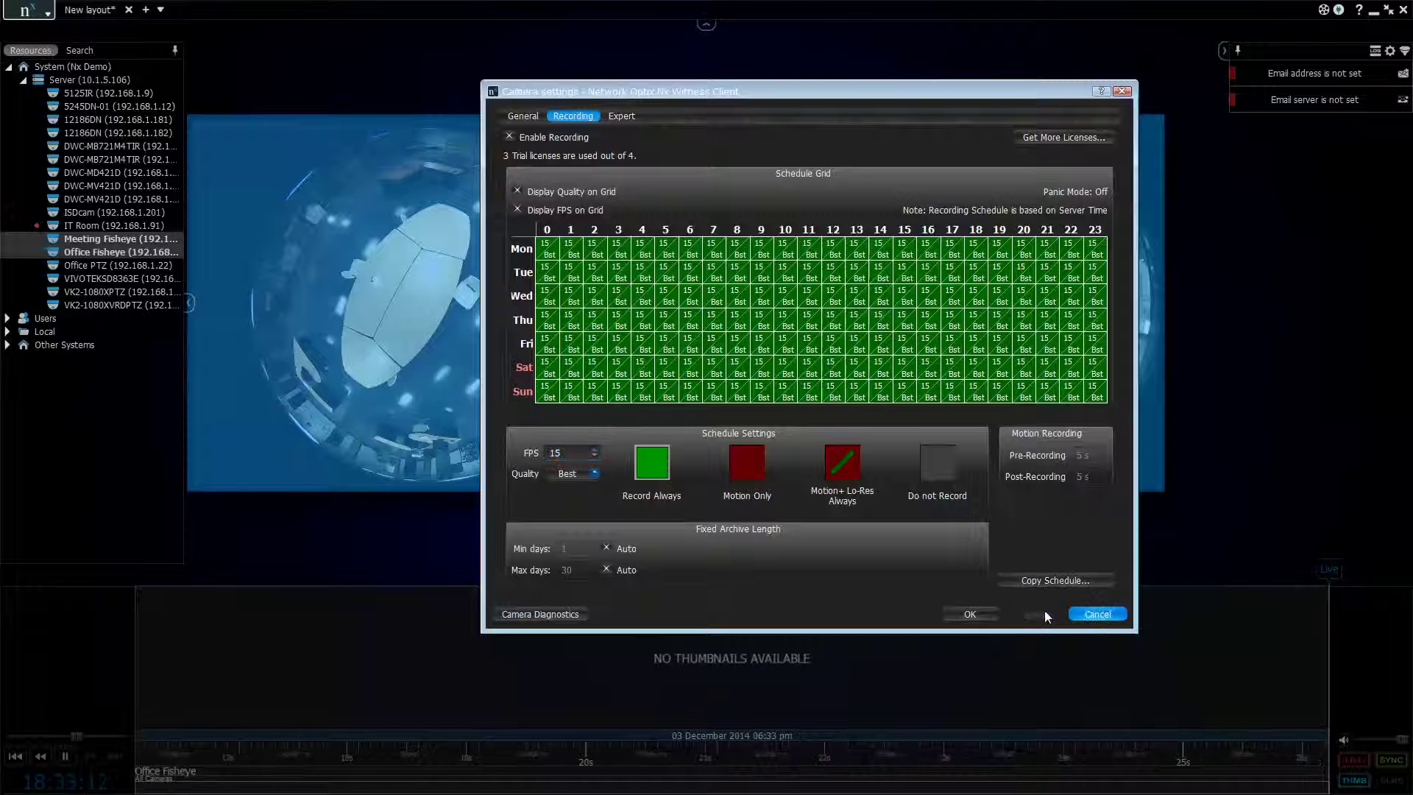
click(969, 614)
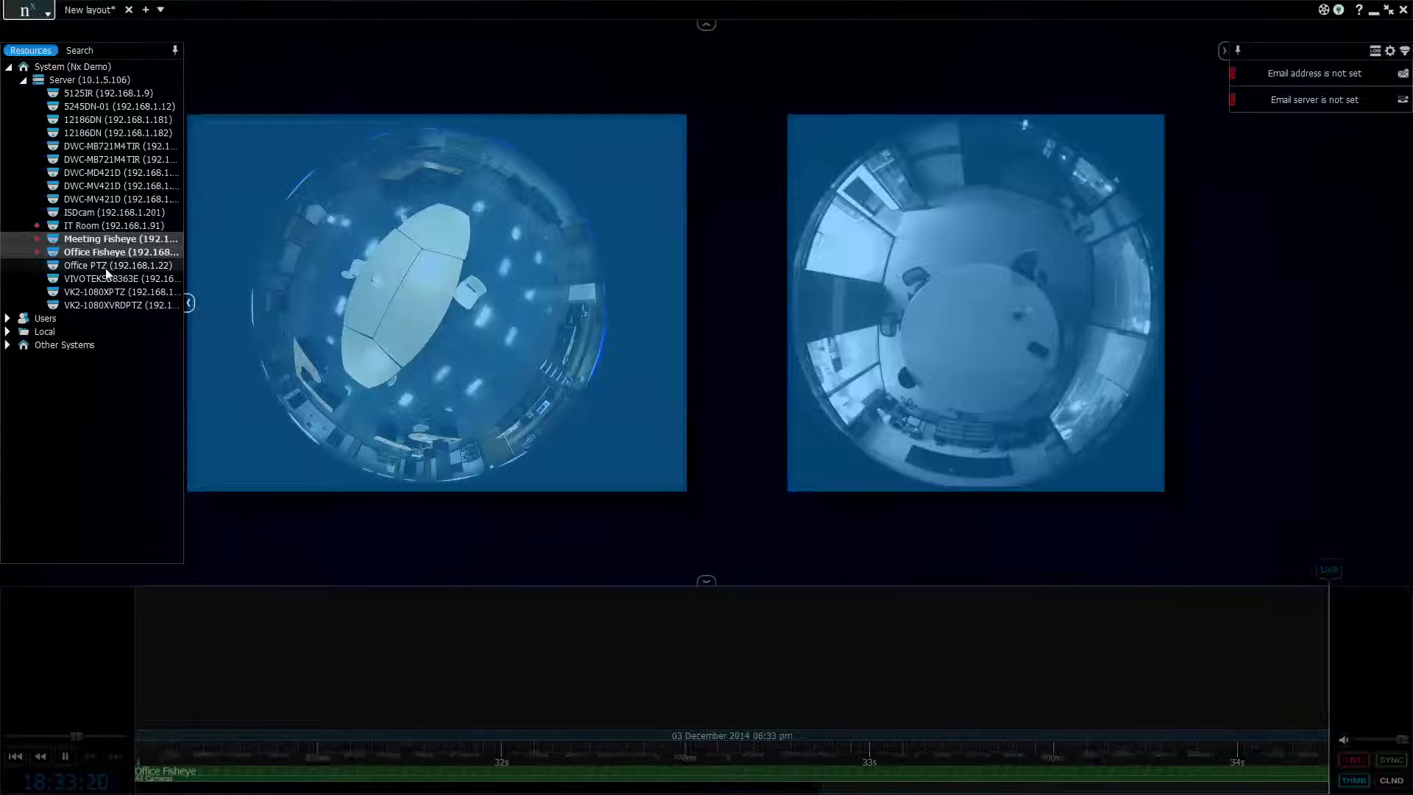
Add Office PTZ to the layout and close the Office Fisheye and Meeting Fisheye views
click(74, 267)
drag(98, 281, 529, 449)
click(681, 34)
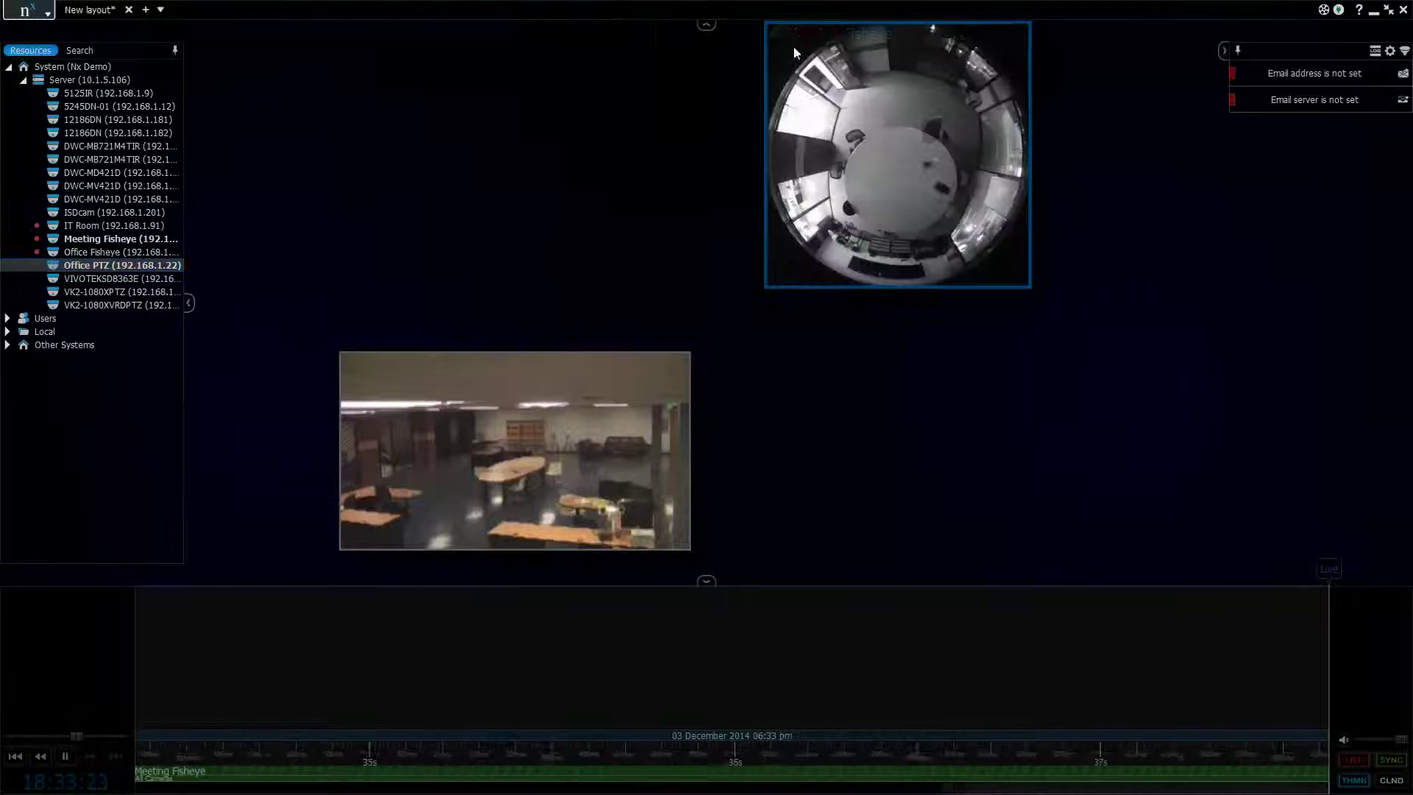
click(1024, 34)
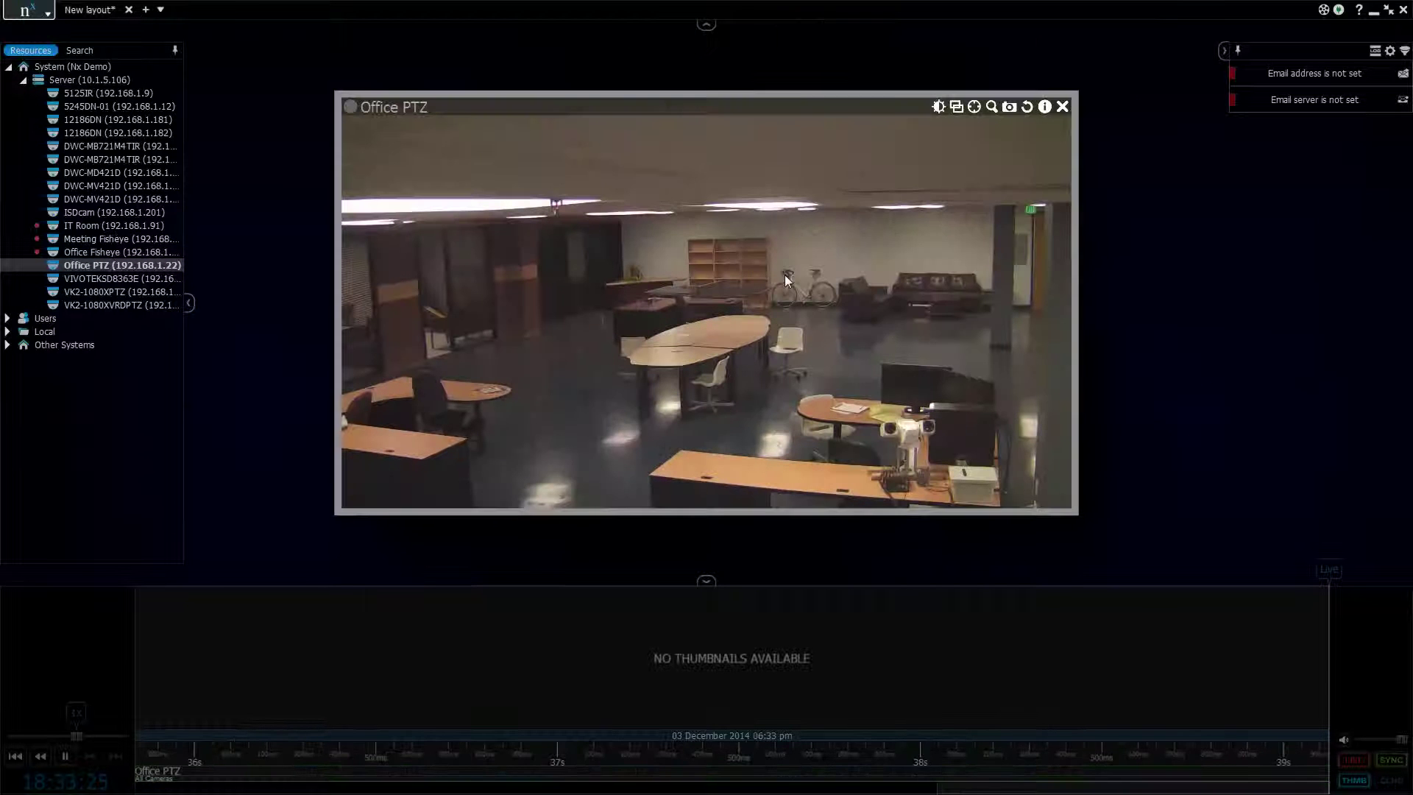
Enable Office PTZ recording with a whole-week record-always schedule at 30 fps, High quality
right_click(761, 215)
click(796, 449)
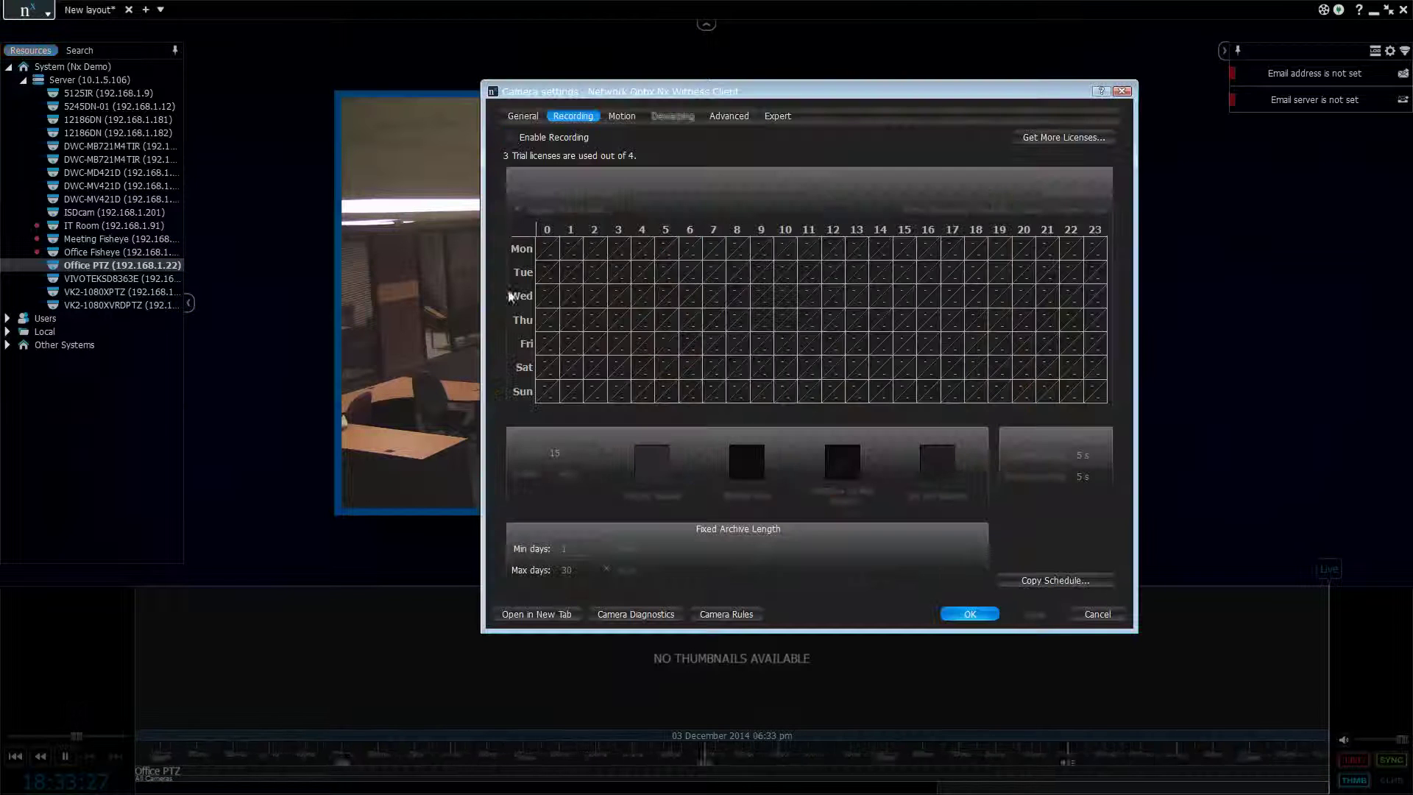
click(510, 139)
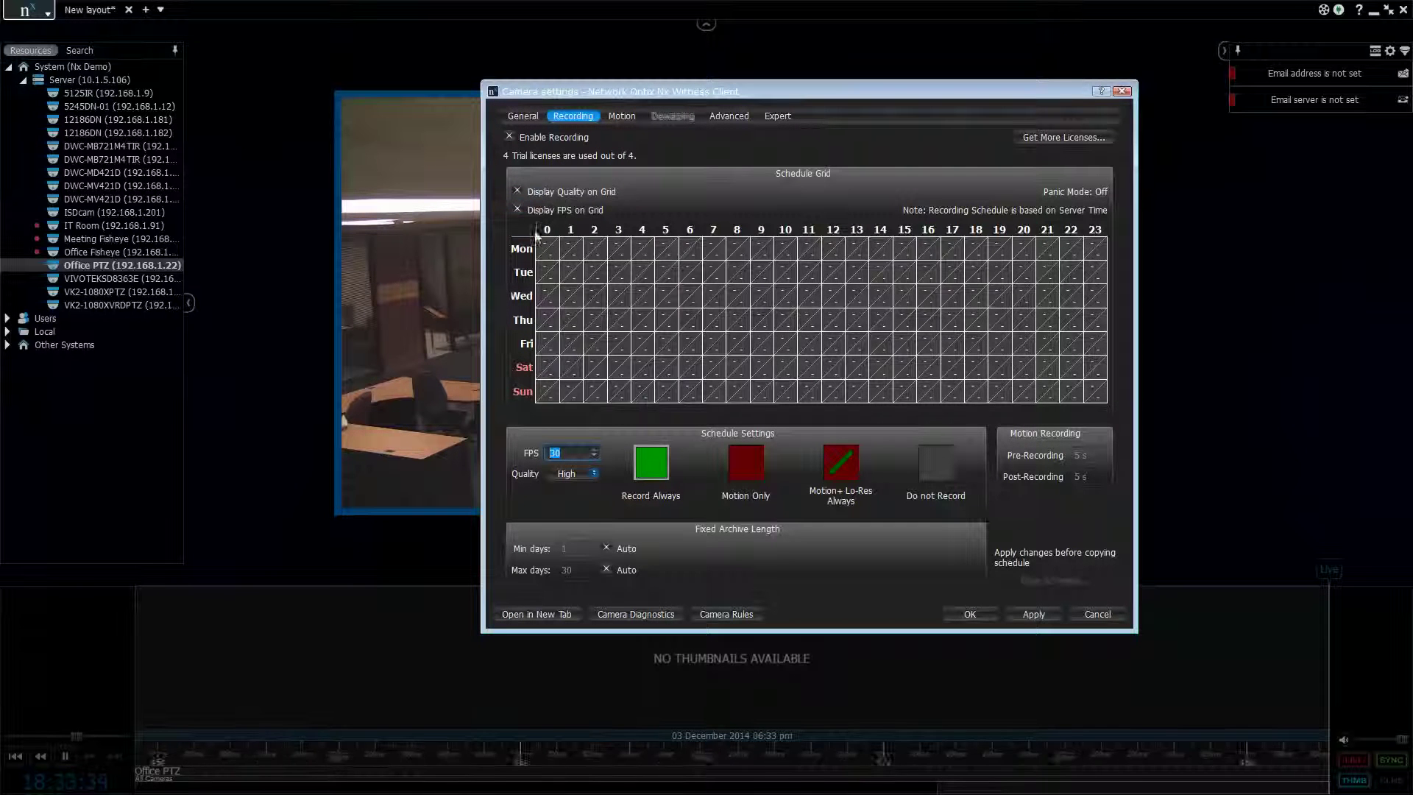
mouse_move(545, 248)
mouse_down()
mouse_move(647, 298)
mouse_move(1082, 401)
mouse_move(1008, 332)
mouse_move(858, 242)
mouse_up()
click(1038, 610)
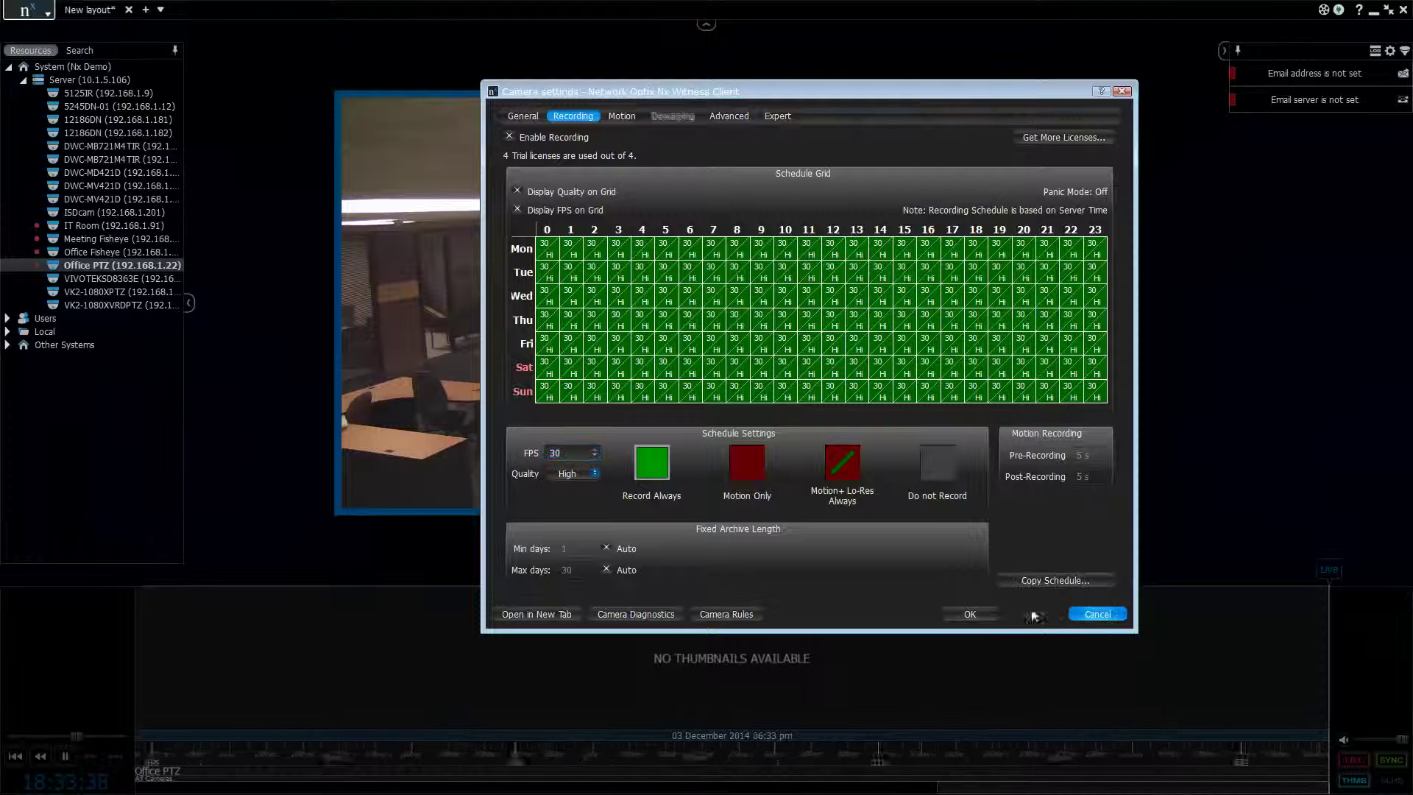
click(970, 614)
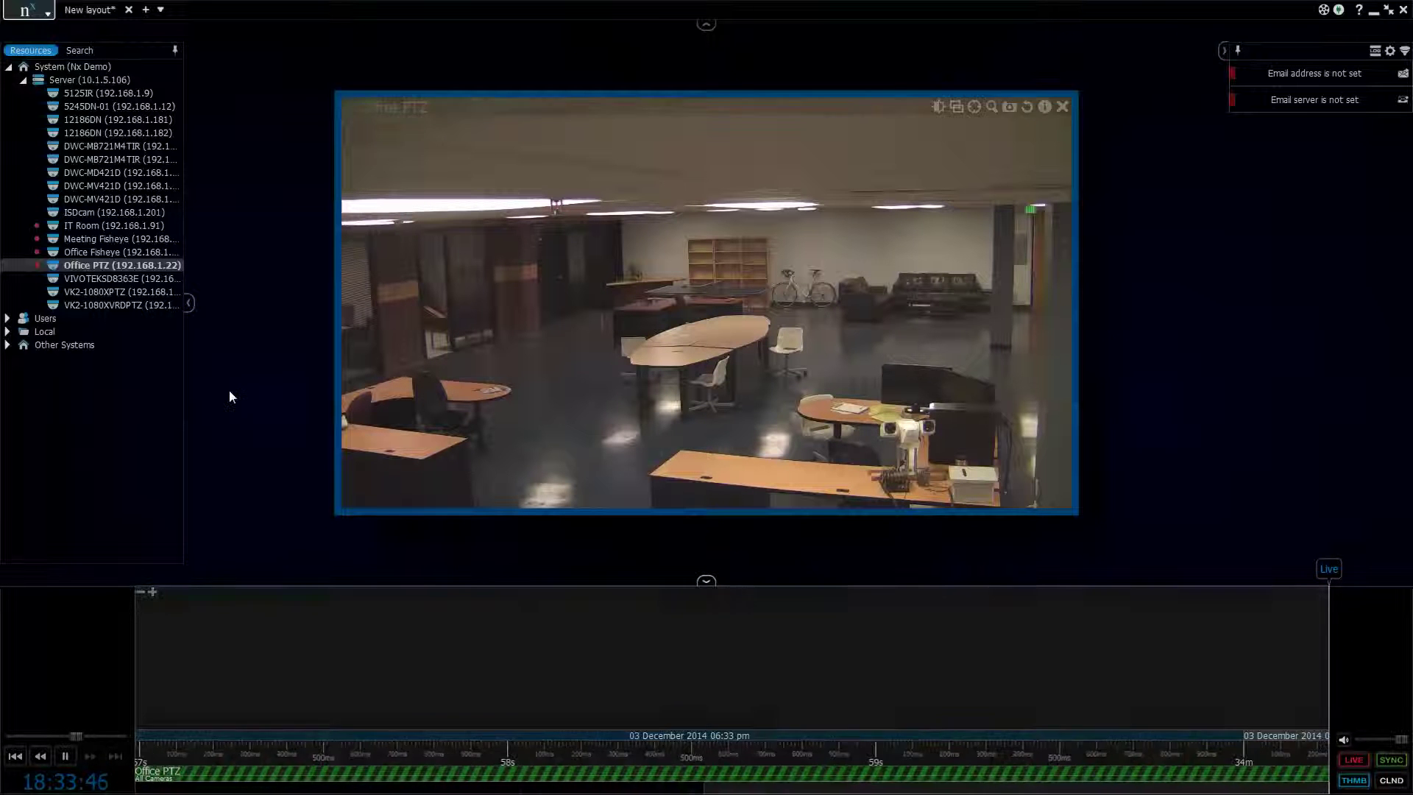
mouse_move(110, 243)
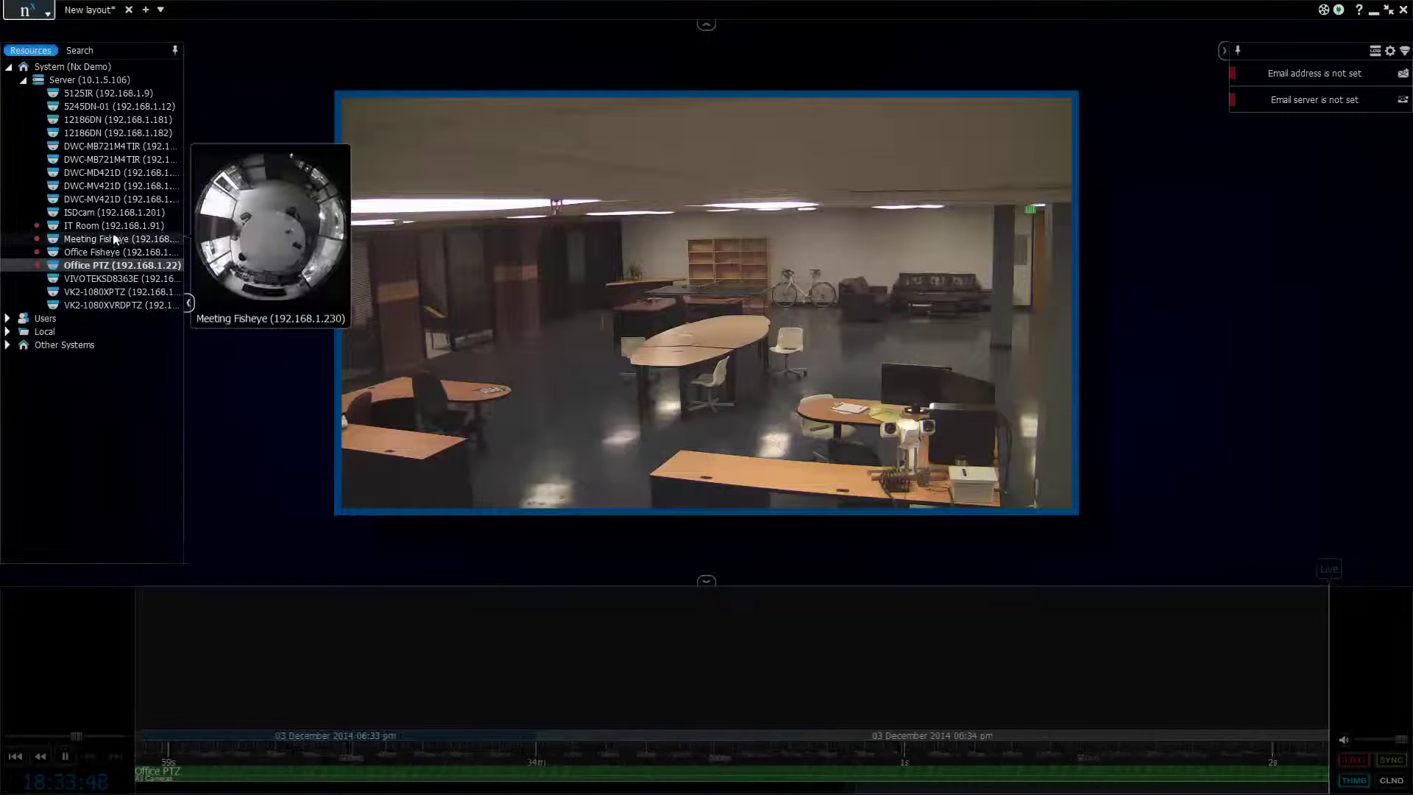